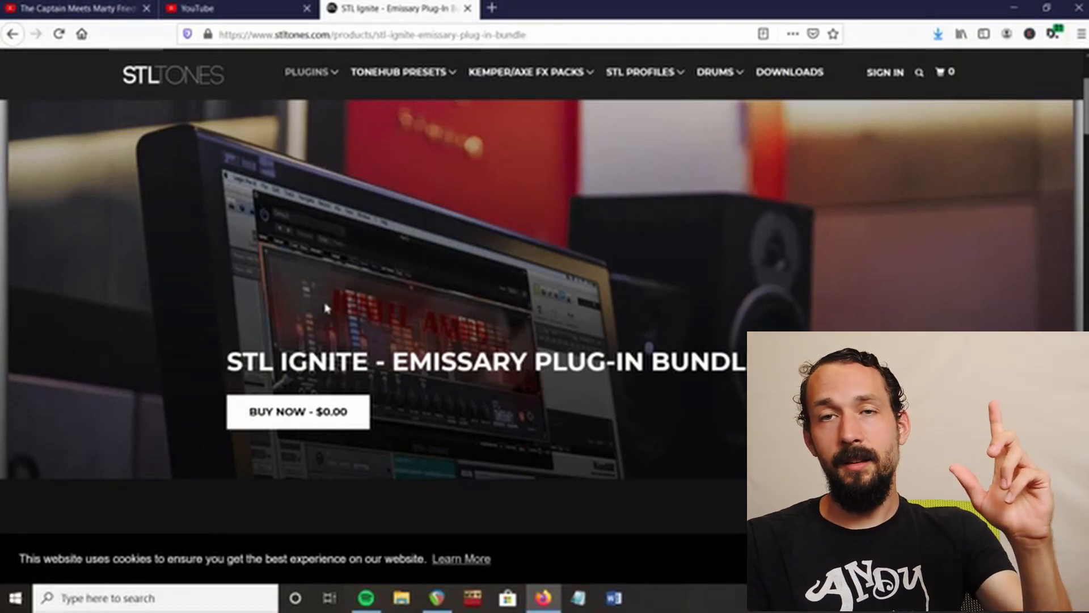
Search Google for "ignite nadir".
key("ctrl+l")
left_click(146, 225)
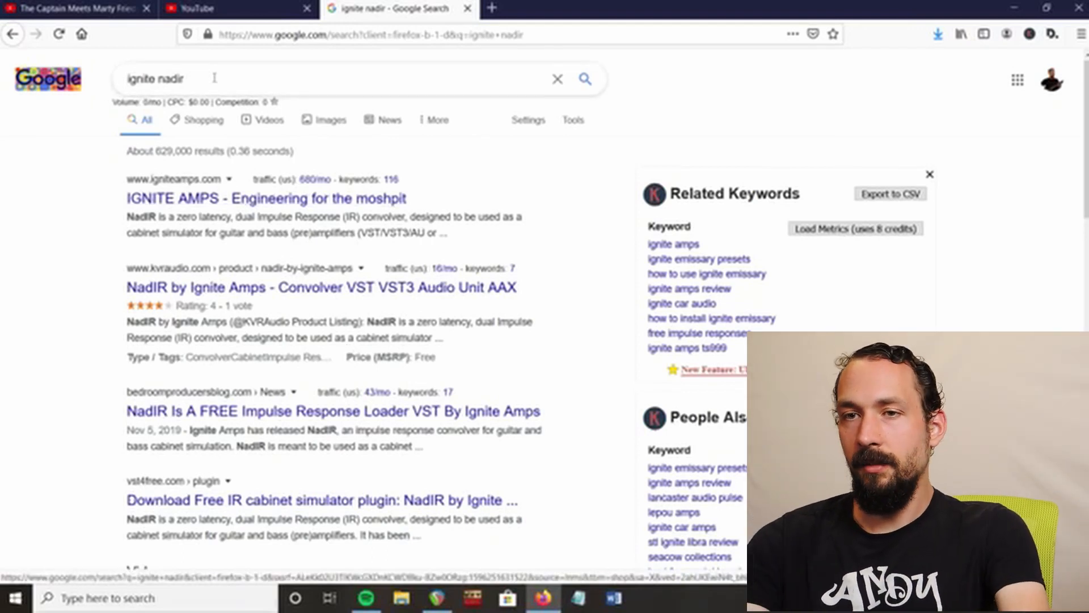
left_click(243, 82)
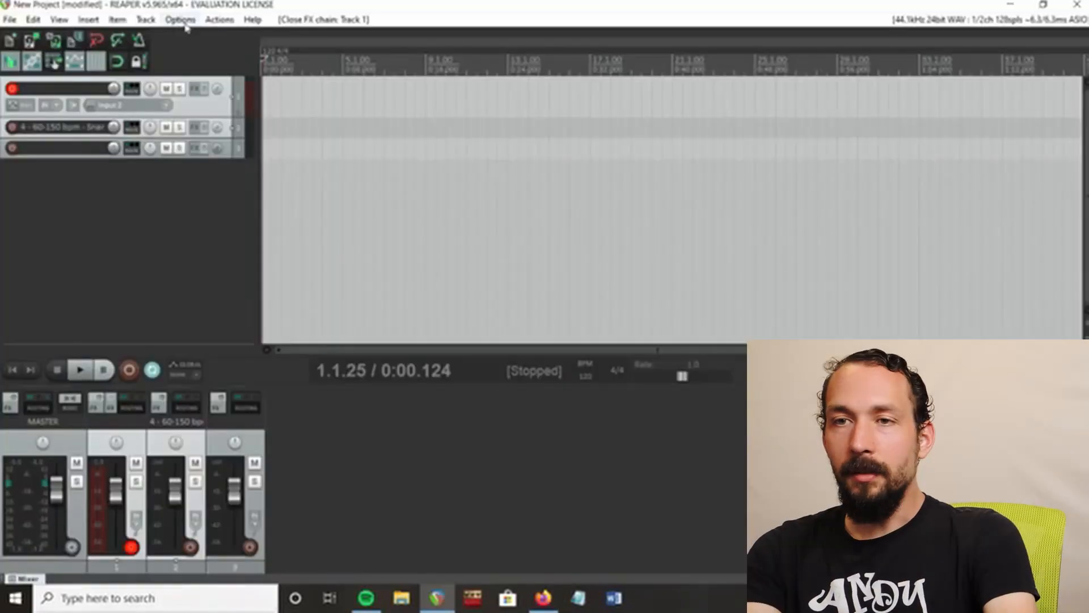
Switch to REAPER, auto-detect the VST plug-in paths in its VST preferences, review the path folders and accept the settings.
left_click(182, 21)
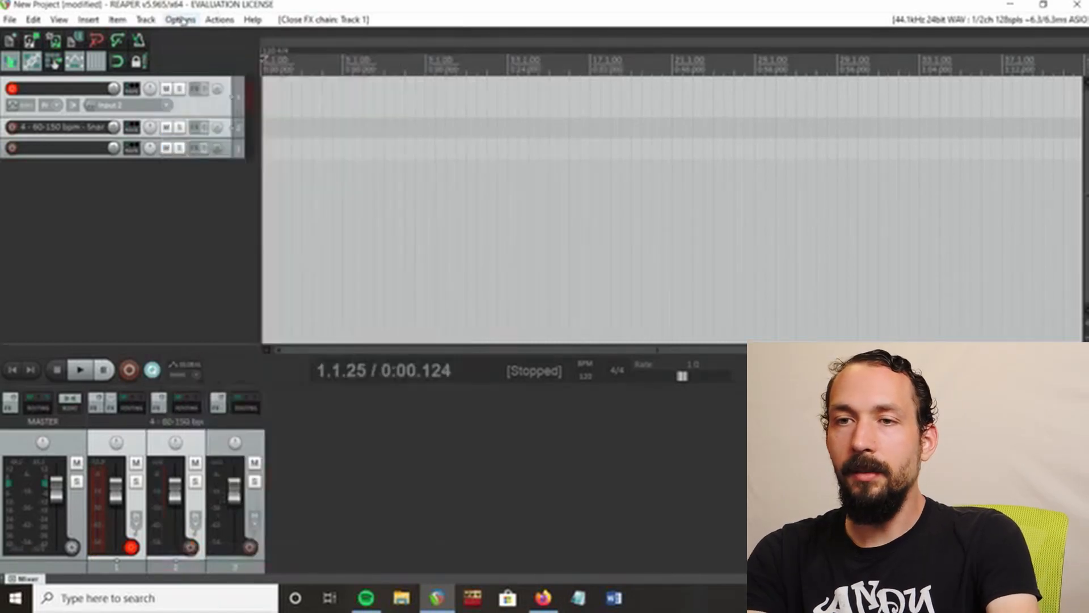
left_click(182, 21)
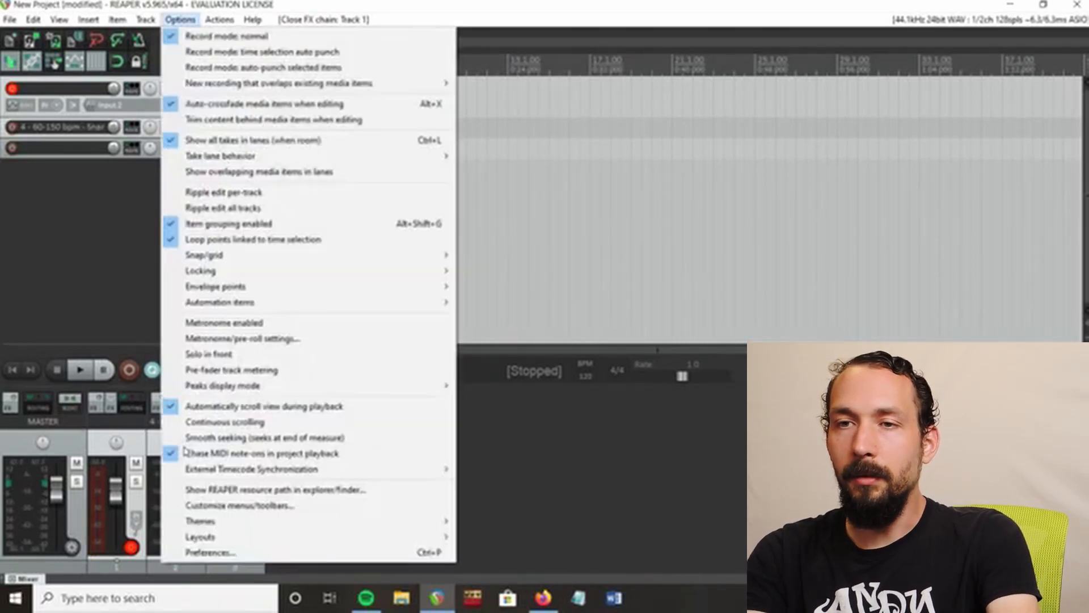
left_click(193, 551)
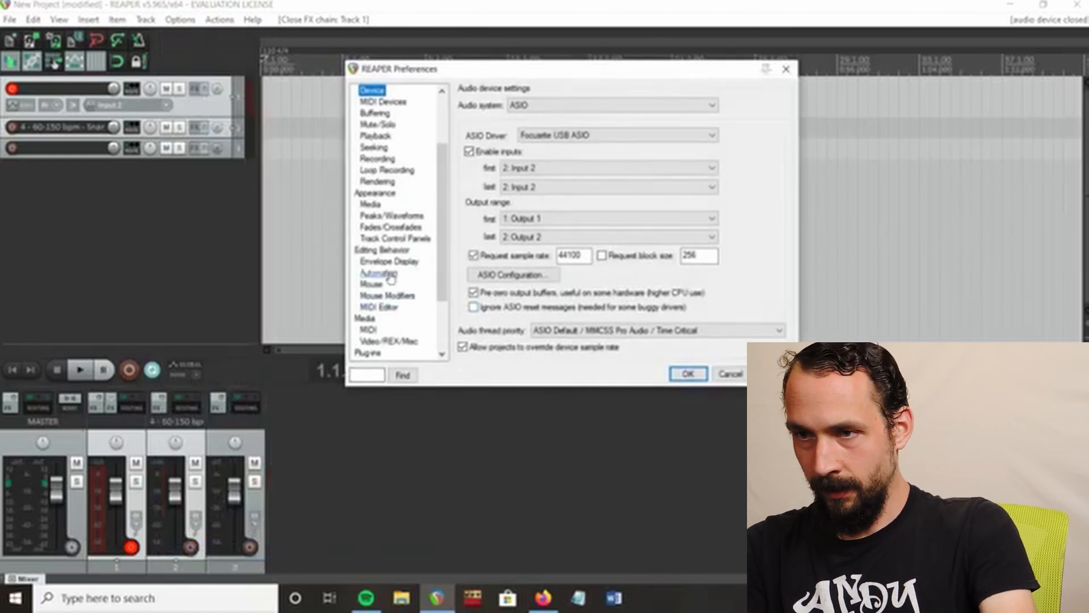
scroll(390, 277, "down", 2)
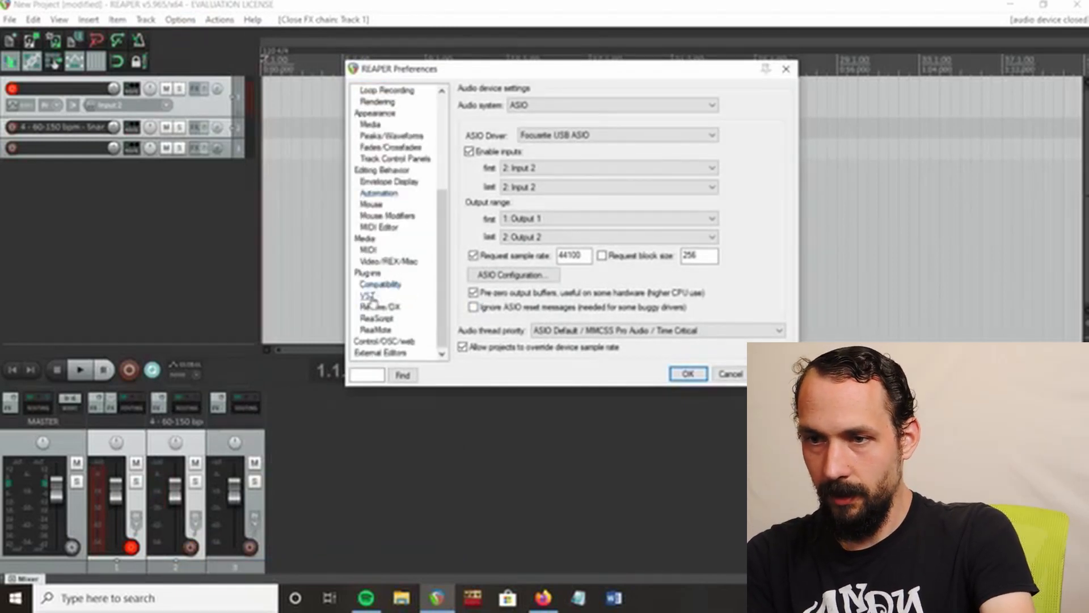
left_click(369, 296)
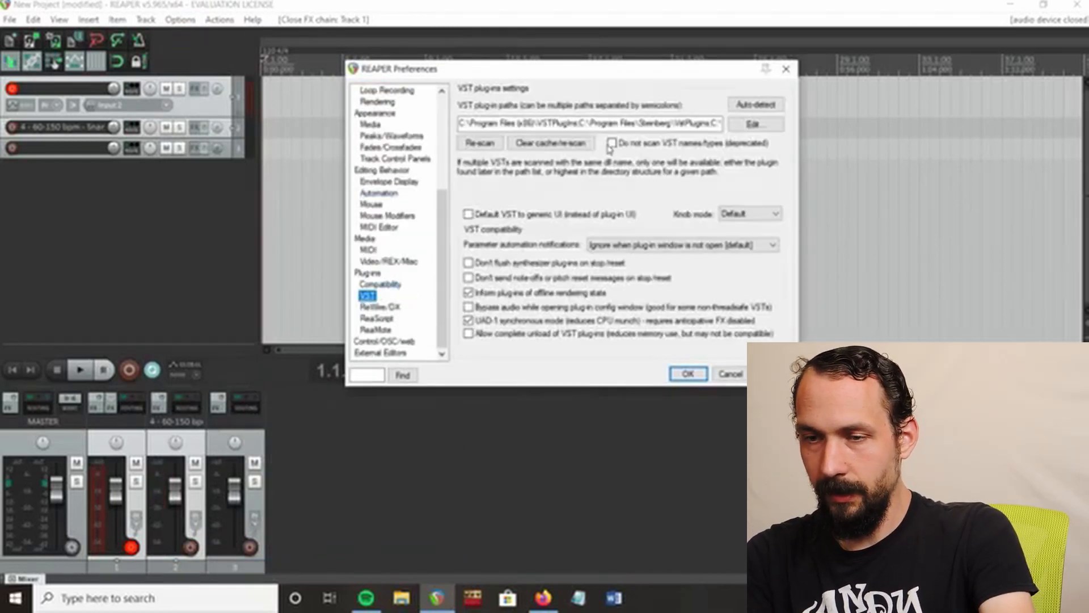
left_click(765, 108)
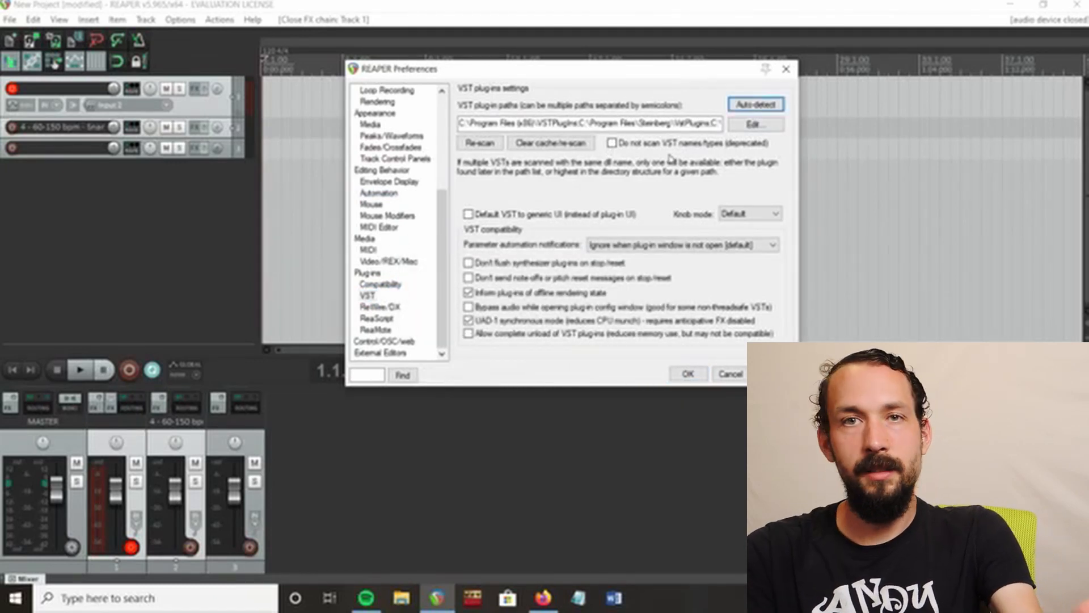
left_click(762, 127)
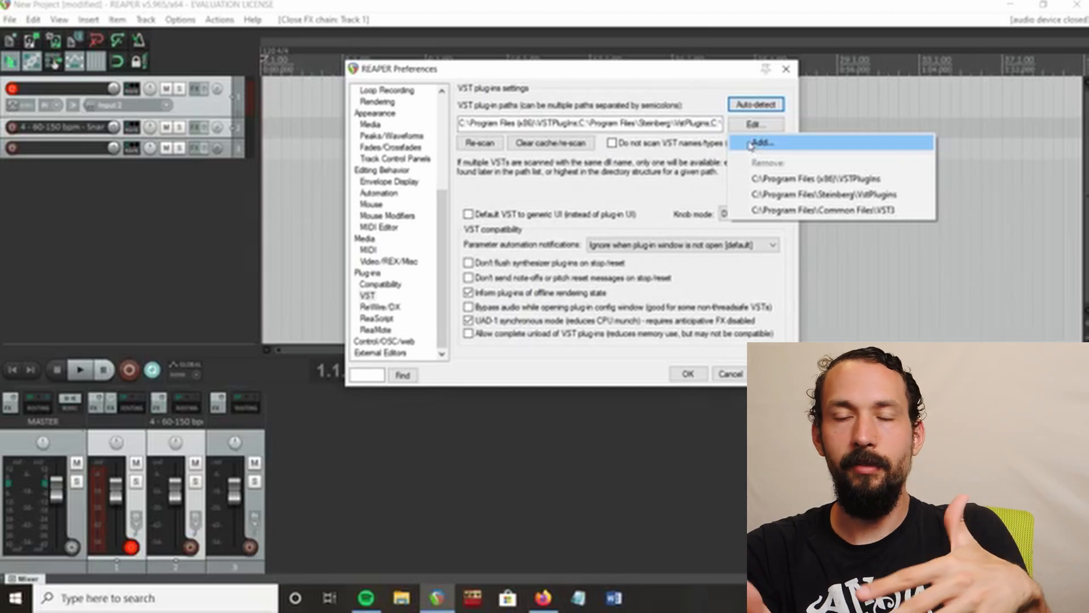
left_click(683, 166)
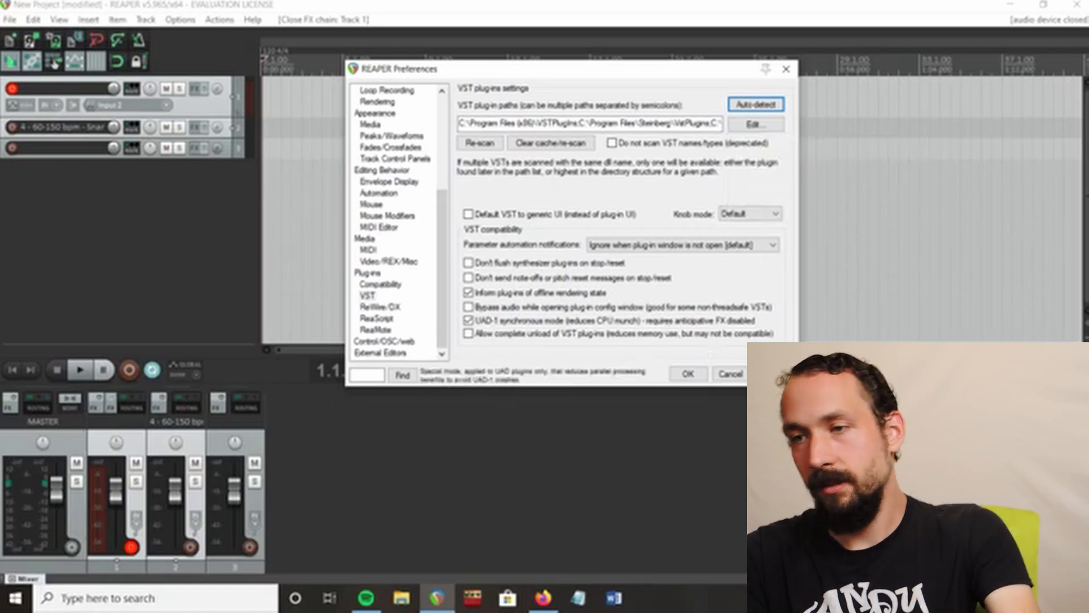
left_click(686, 374)
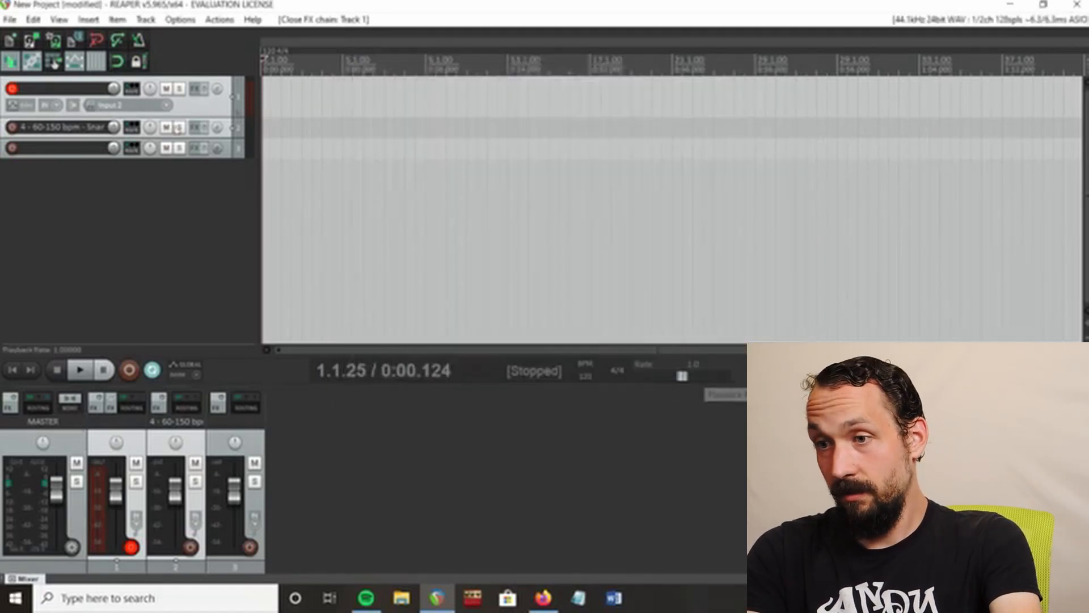
Add the Ignite - Emissary (STL Tones) VST to track 1 and close its floating window.
left_click(195, 89)
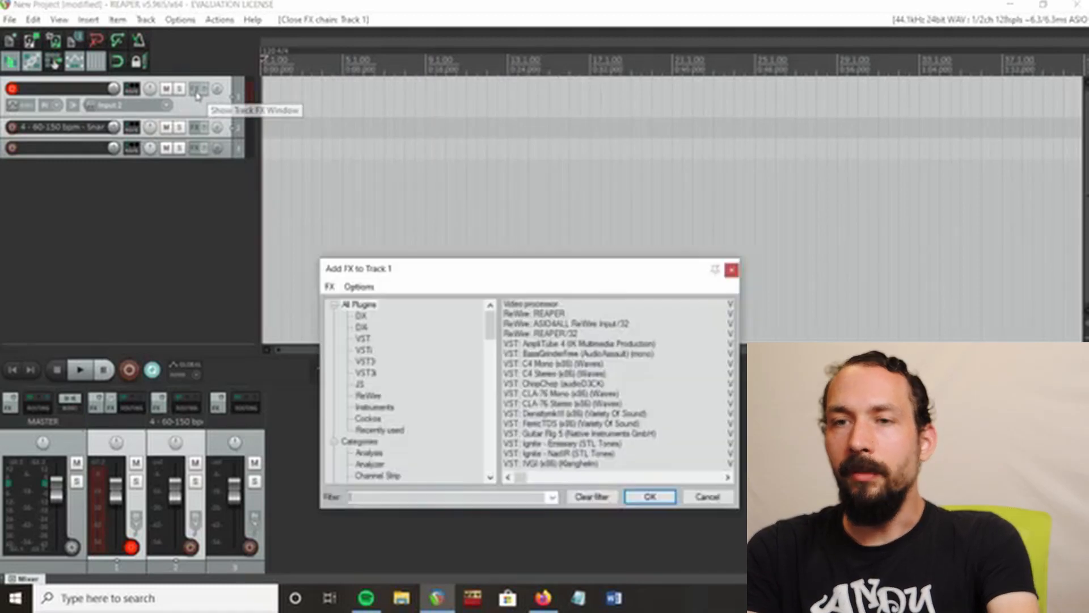
left_click(414, 326)
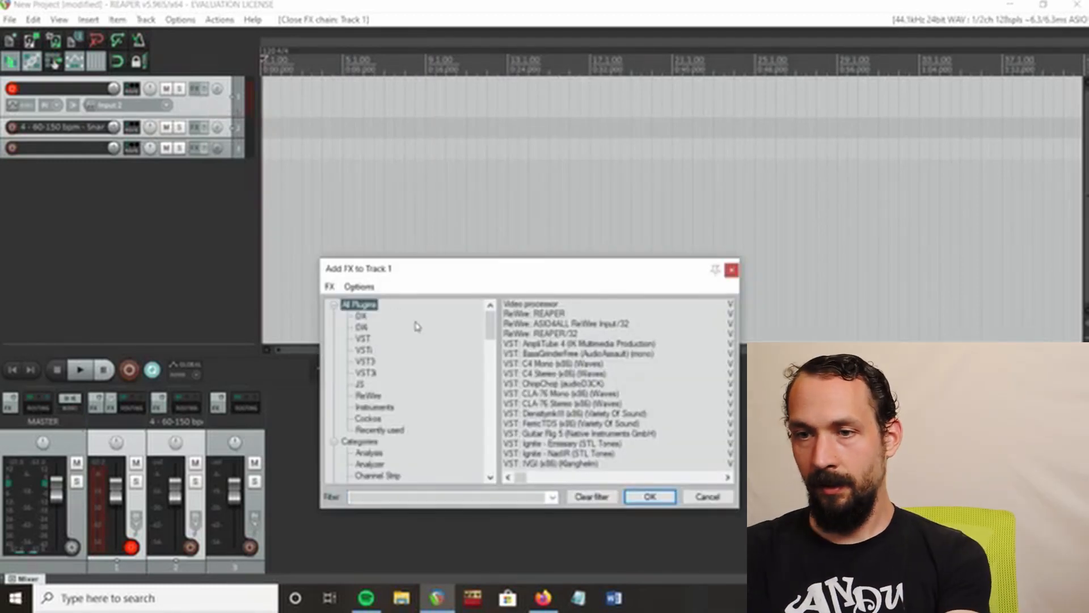
left_click(362, 339)
left_click(363, 350)
left_click(365, 306)
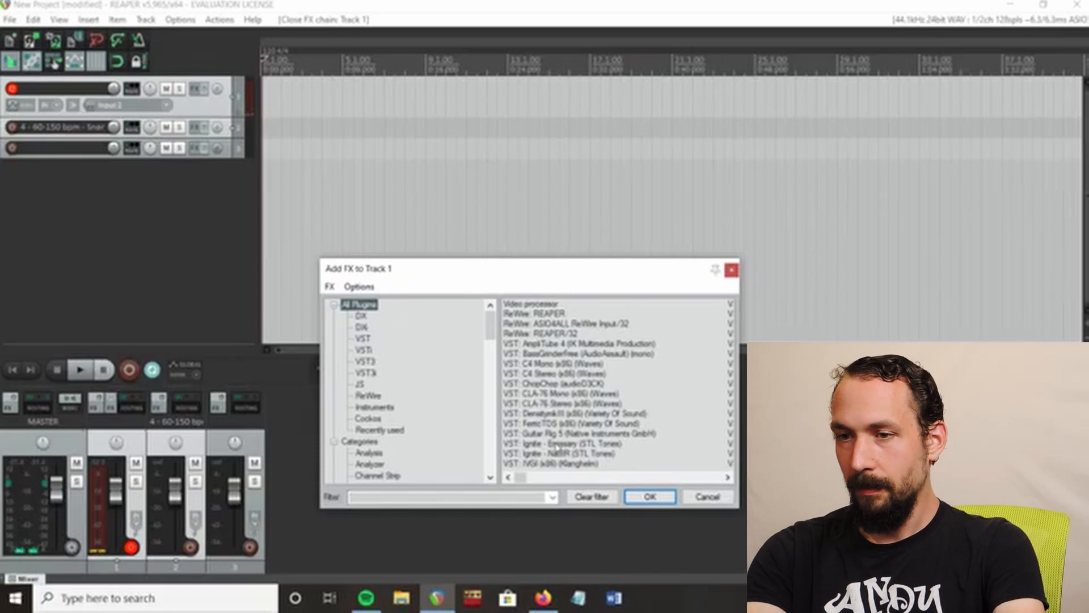
double_click(553, 443)
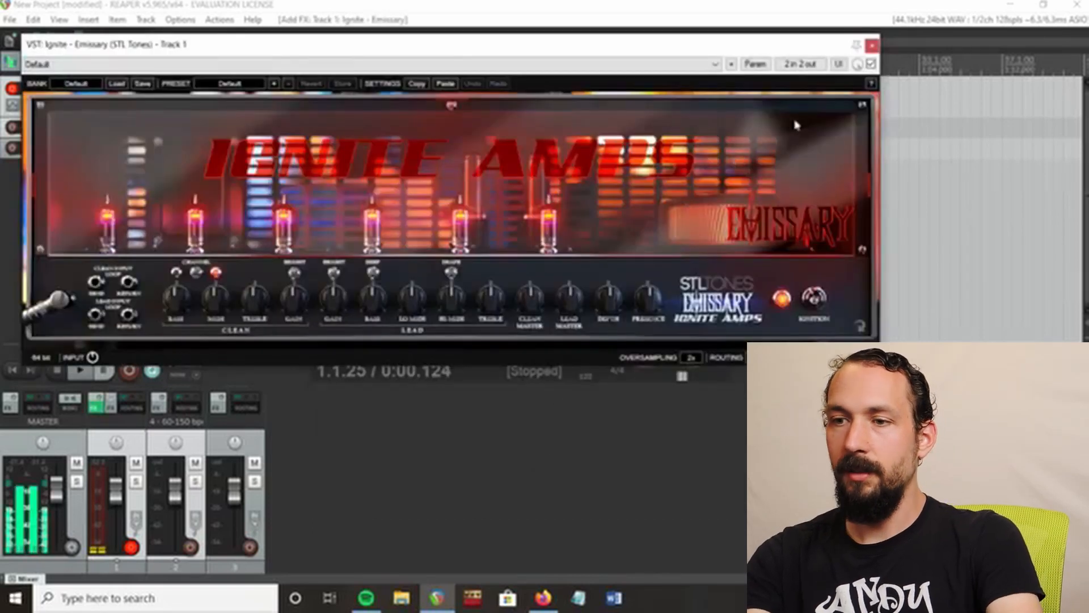
left_click(872, 45)
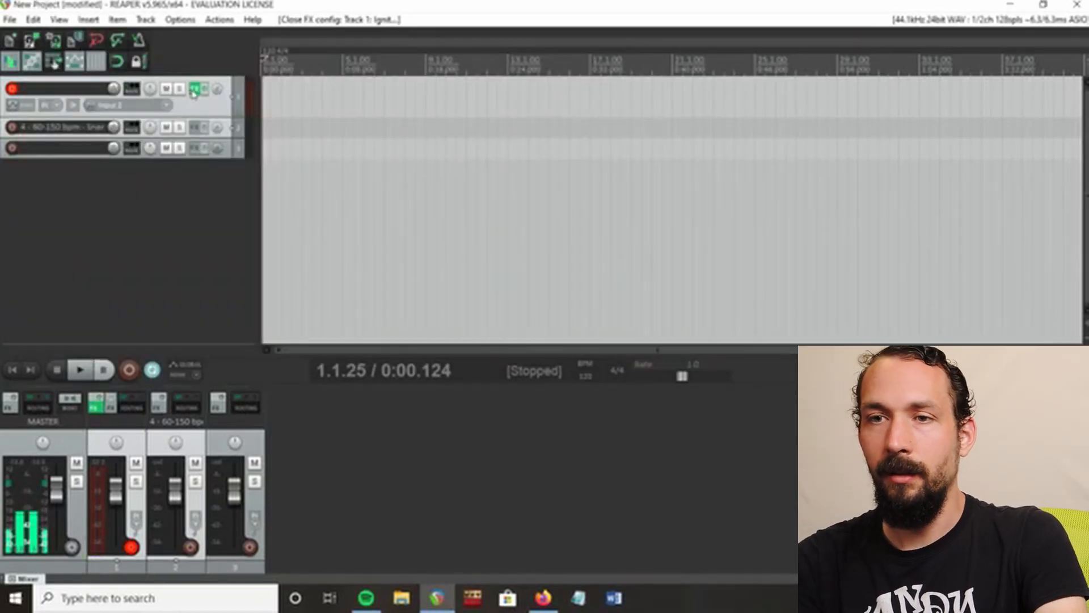
Add the Ignite - NadIR (STL Tones) VST after Emissary in track 1's FX chain.
left_click(192, 91)
right_click(149, 263)
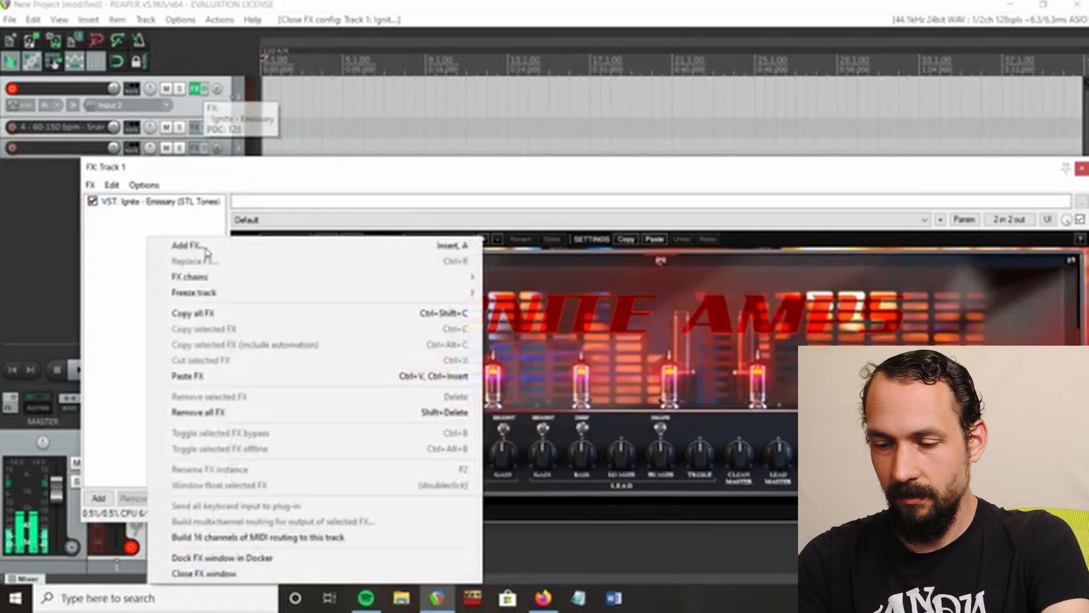
left_click(217, 248)
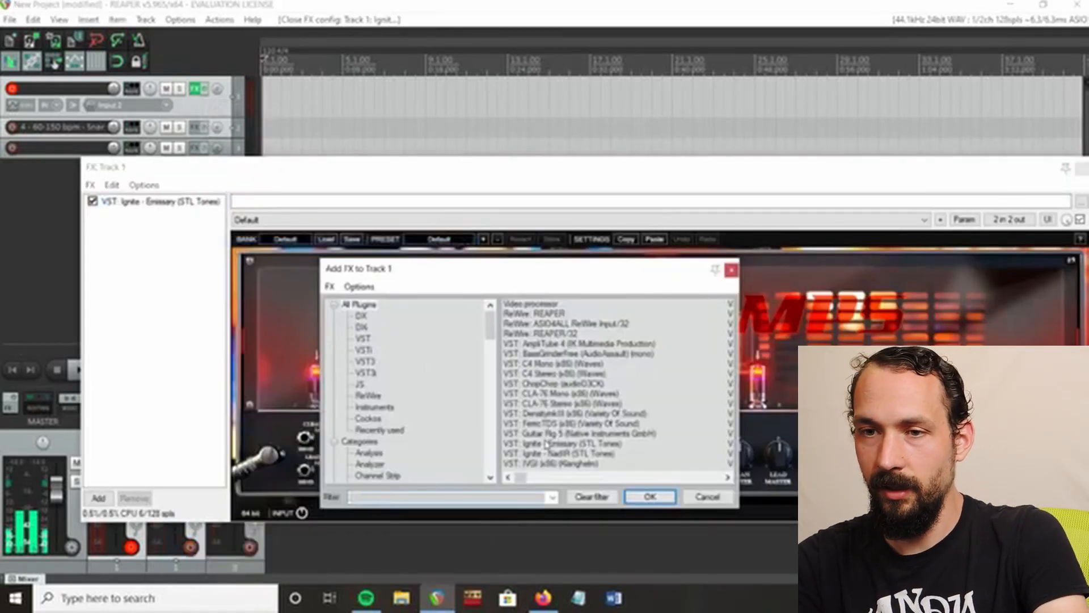
double_click(562, 456)
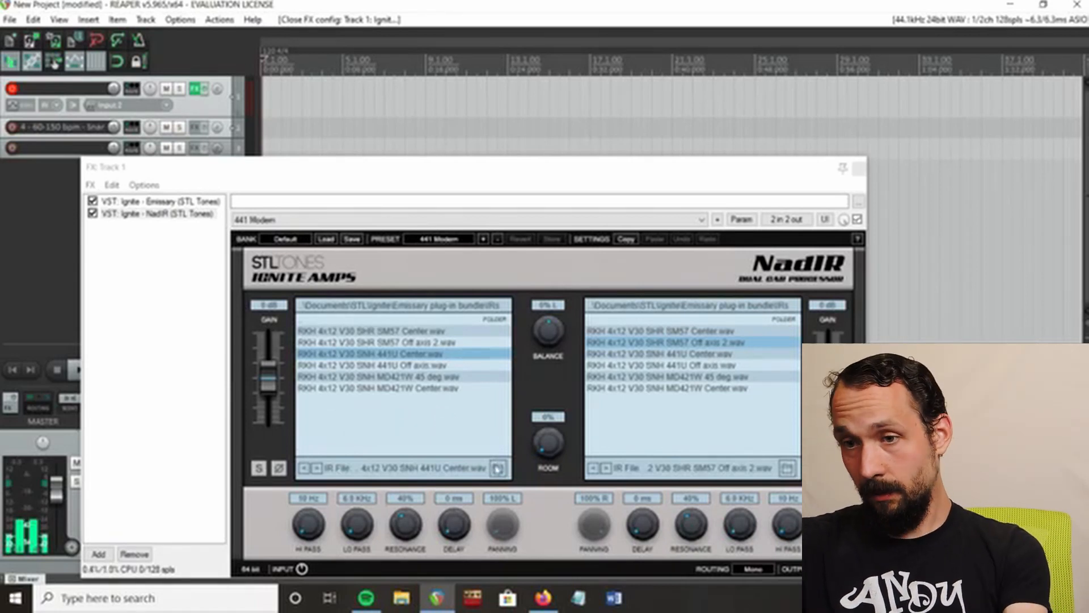
Browse the impulse response files available for NadIR's two cabinet slots in the IRs folder.
left_click(498, 469)
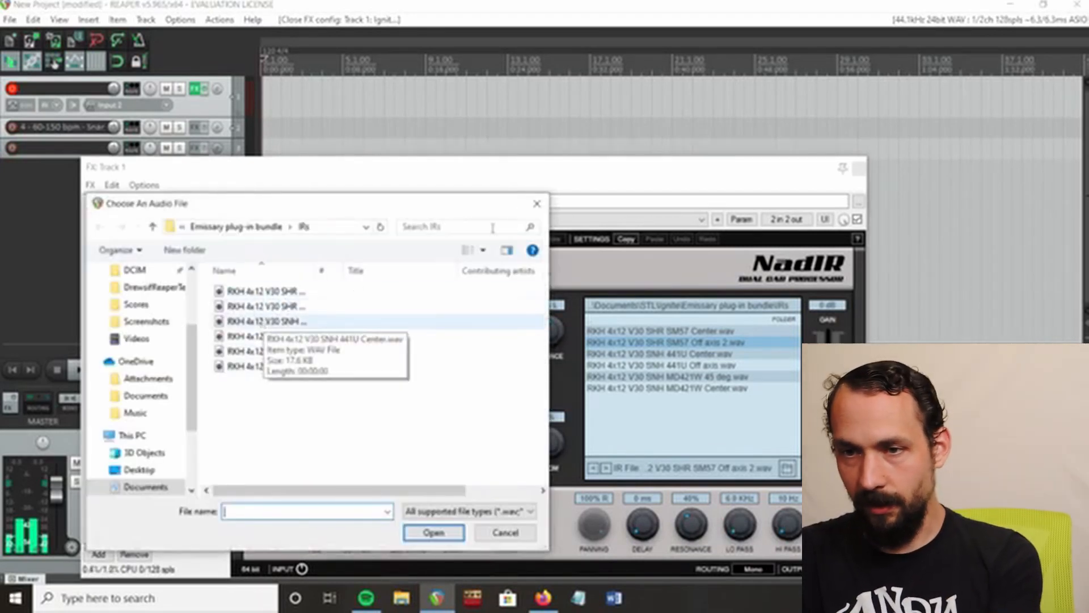
double_click(437, 327)
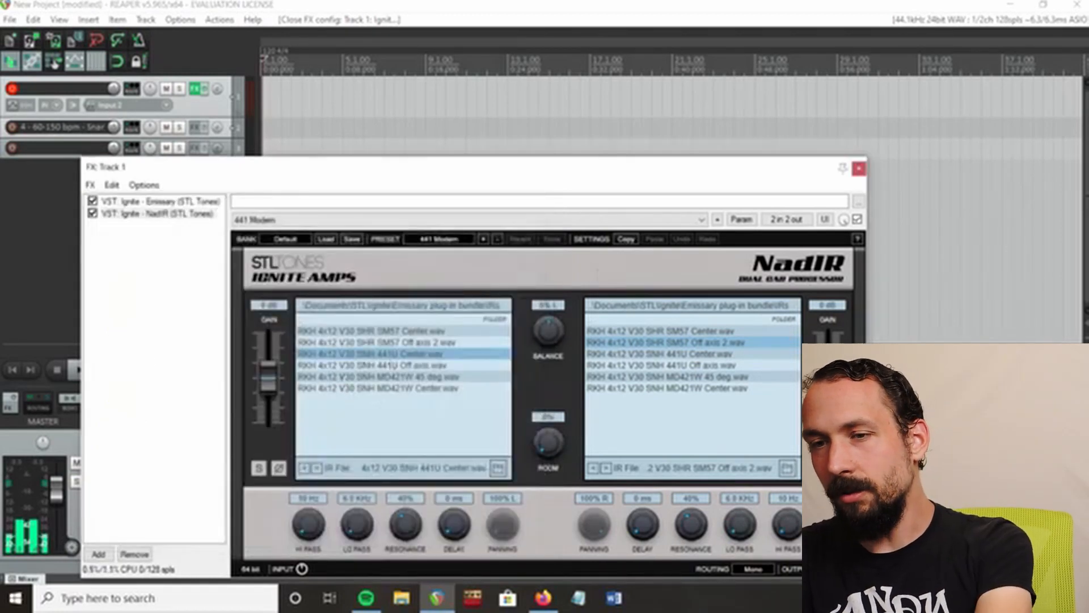
left_click(788, 468)
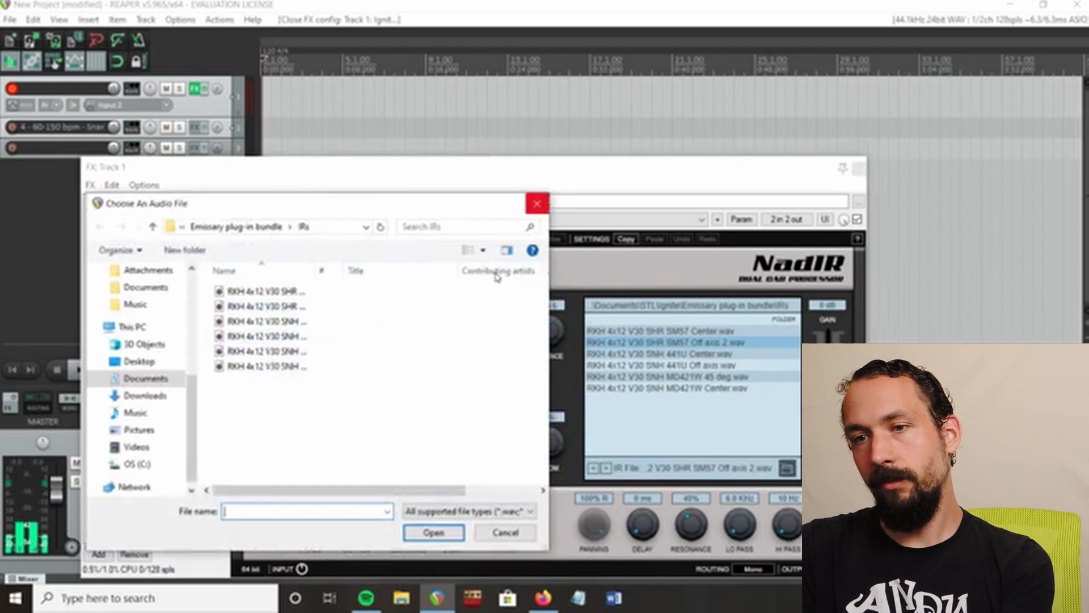
left_click(538, 204)
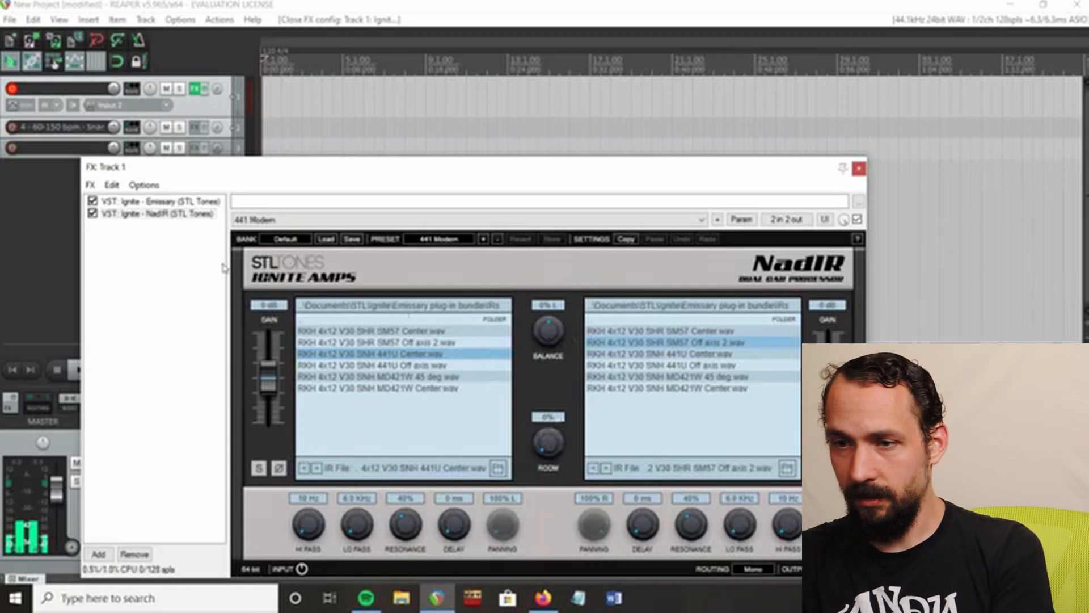
Display Emissary and look through the available plug-ins for the TS-999 by Ignite Amps without adding anything.
left_click(167, 202)
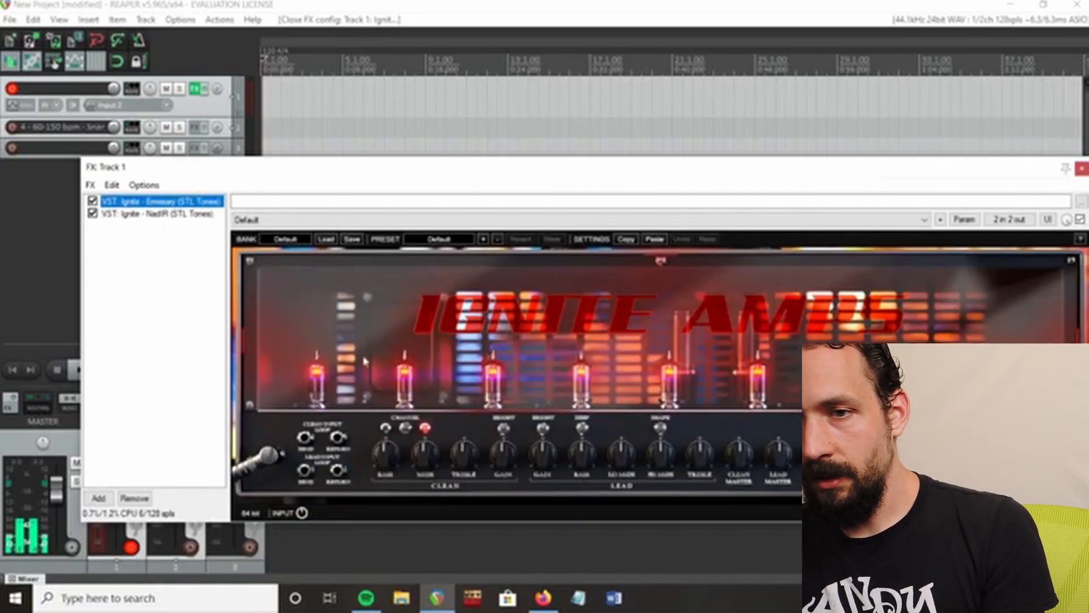
left_click(98, 498)
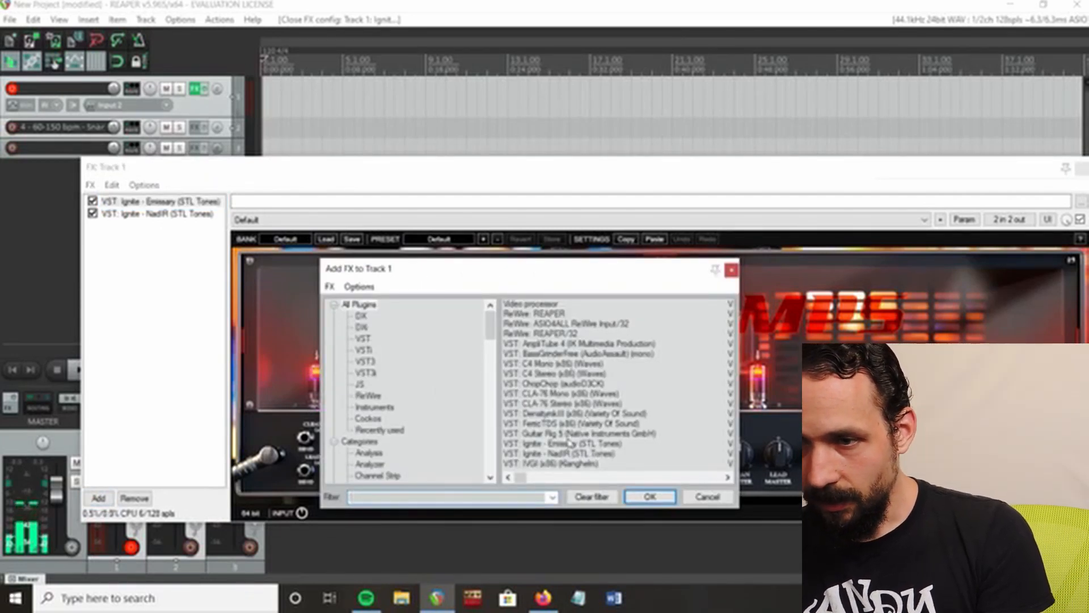
scroll(584, 482, "down", 6)
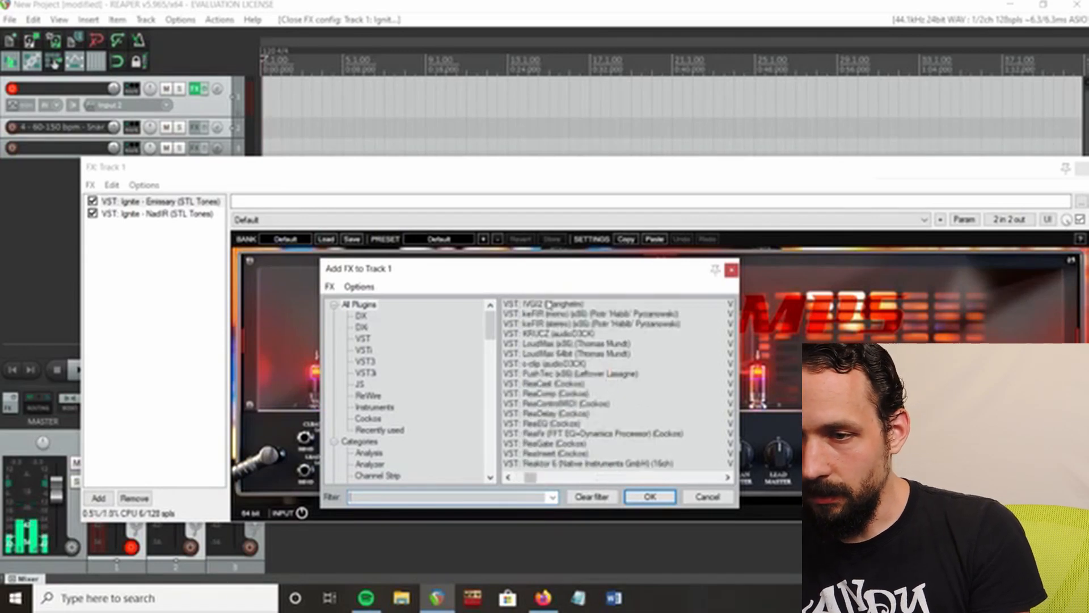
scroll(547, 312, "down", 6)
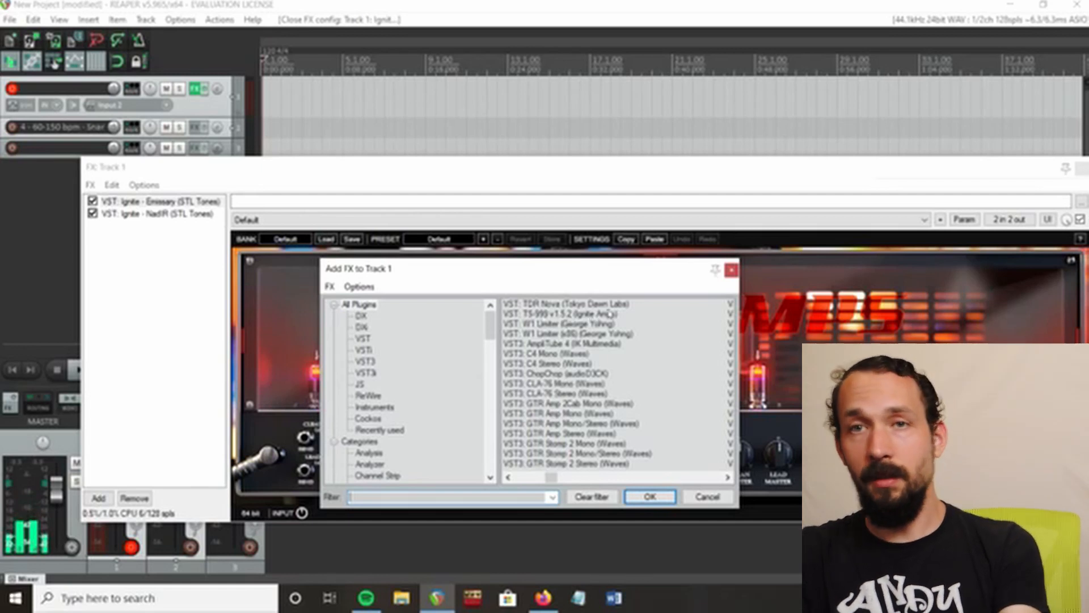
left_click(732, 271)
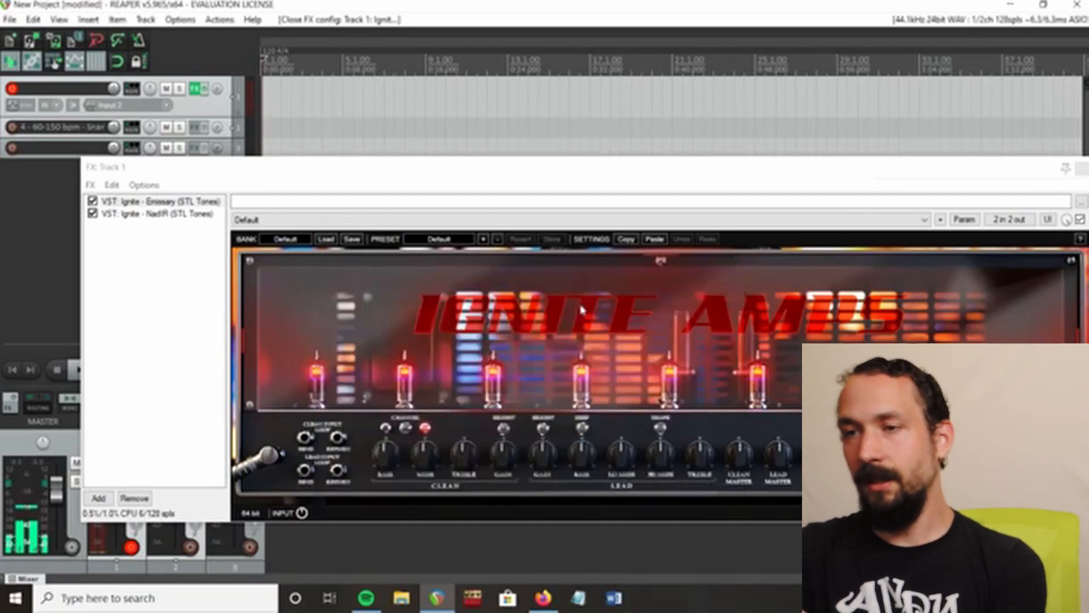
Reposition the FX window with Emissary shown, and toggle the amp's ignition switch off and back on.
left_click(139, 202)
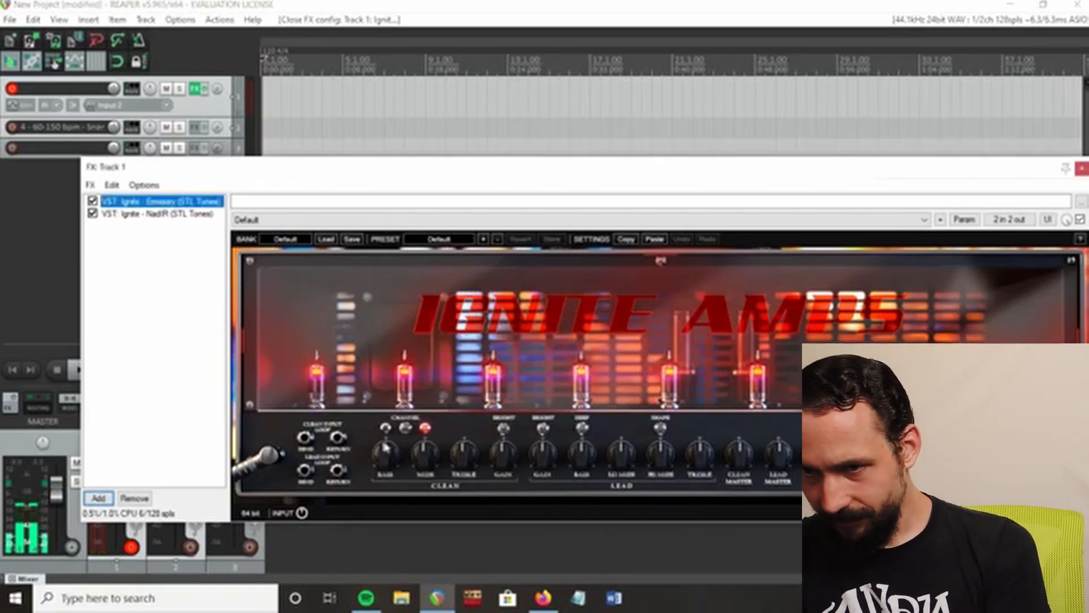
left_click_drag(670, 181, 611, 201)
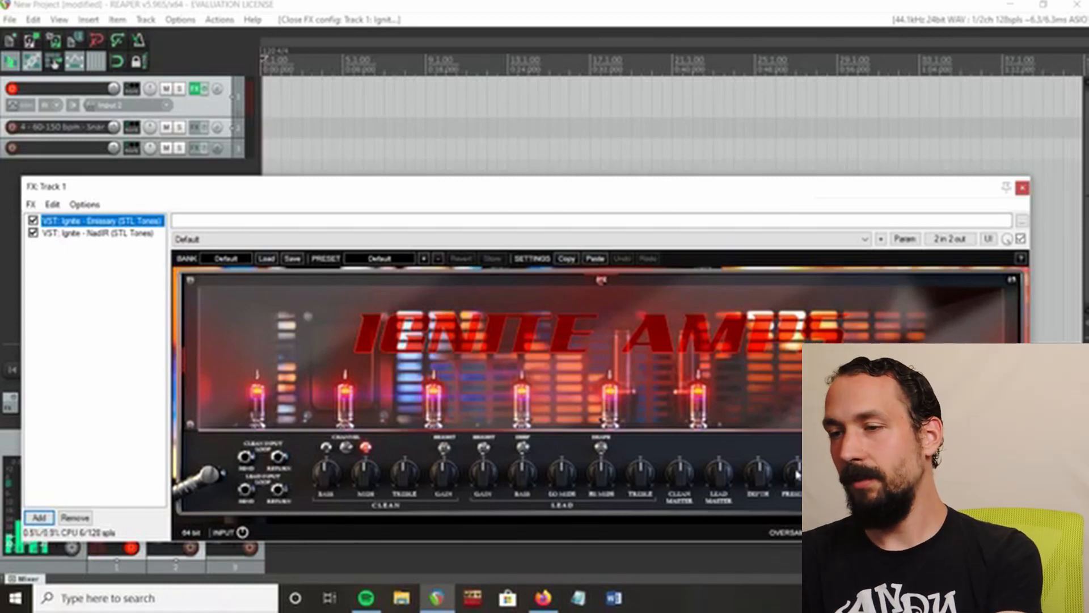
left_click(965, 477)
left_click(965, 477)
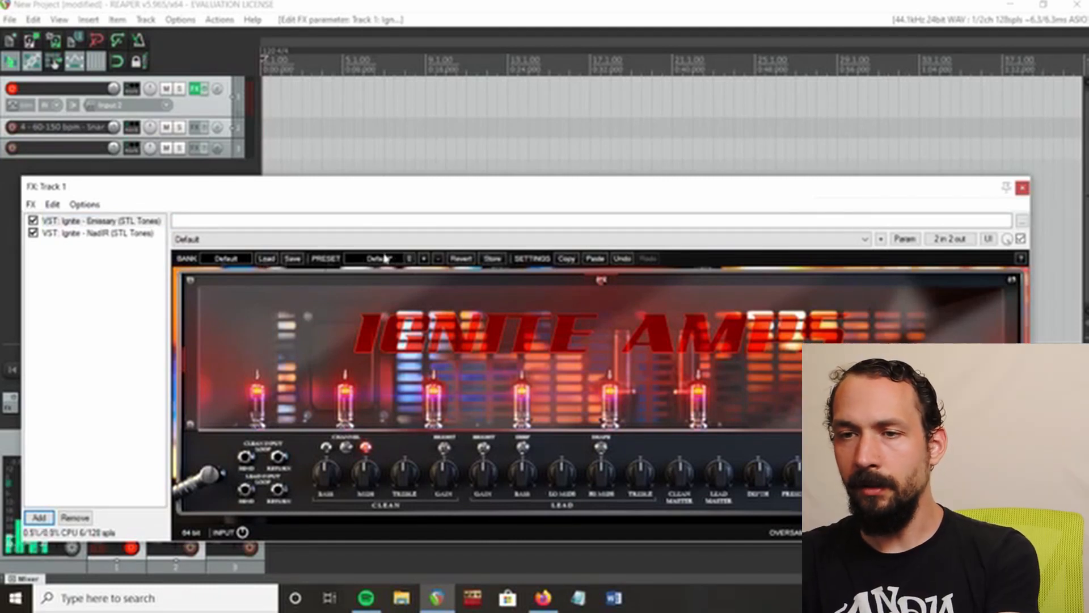
Try Emissary's Lead Chug preset and switch the amp to the Lead Fat preset.
left_click(384, 259)
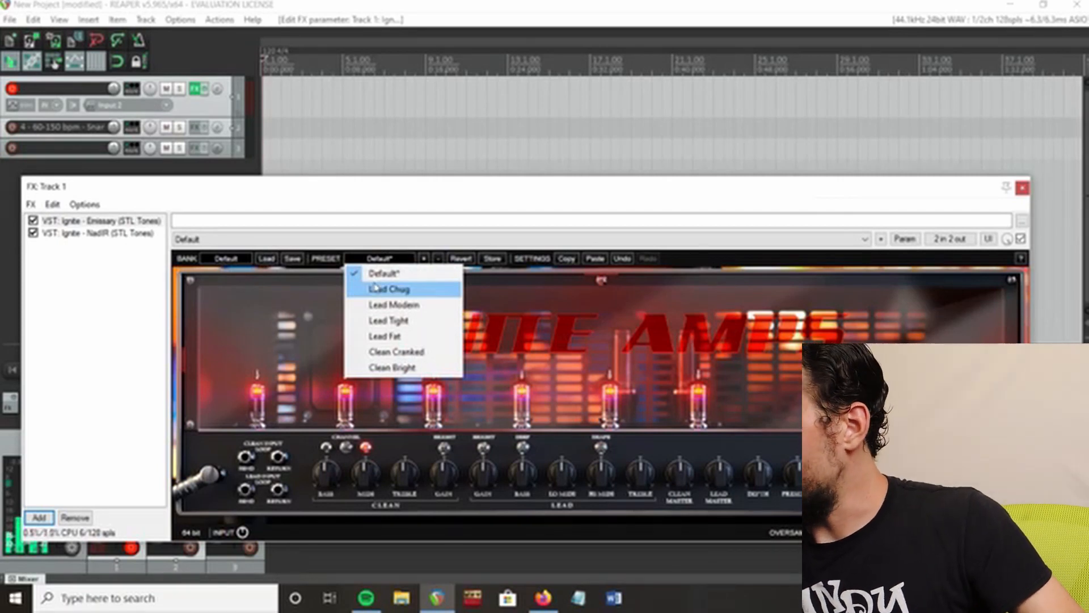
left_click(375, 287)
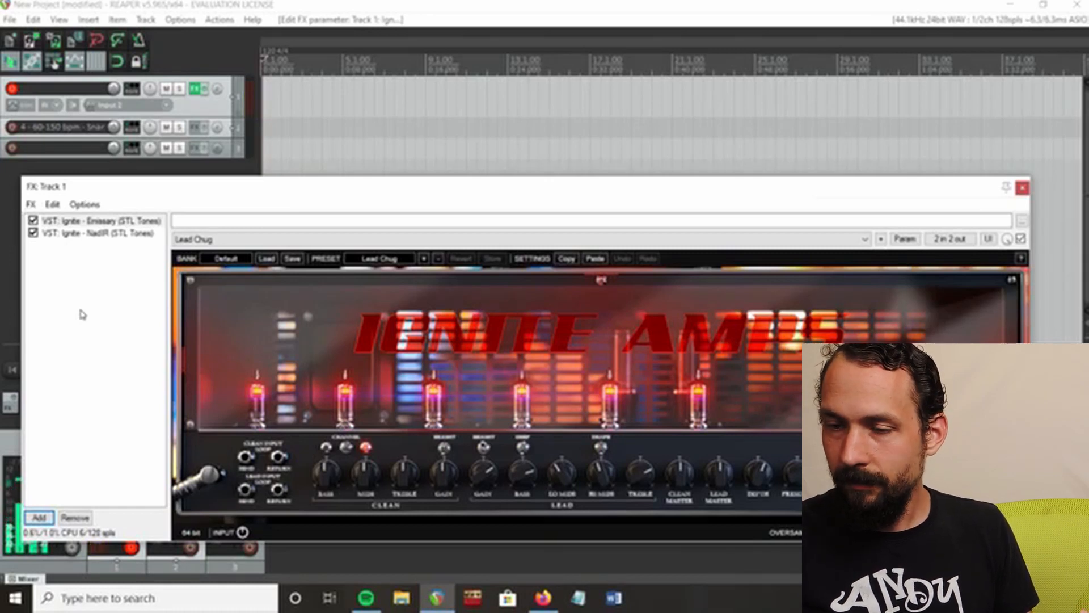
left_click(397, 259)
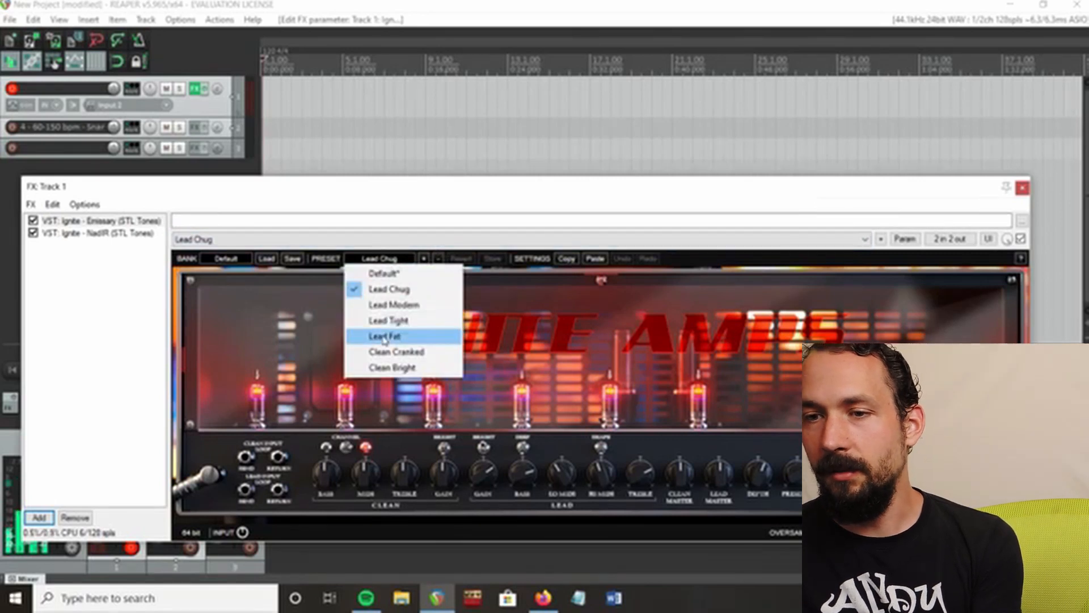
left_click(385, 338)
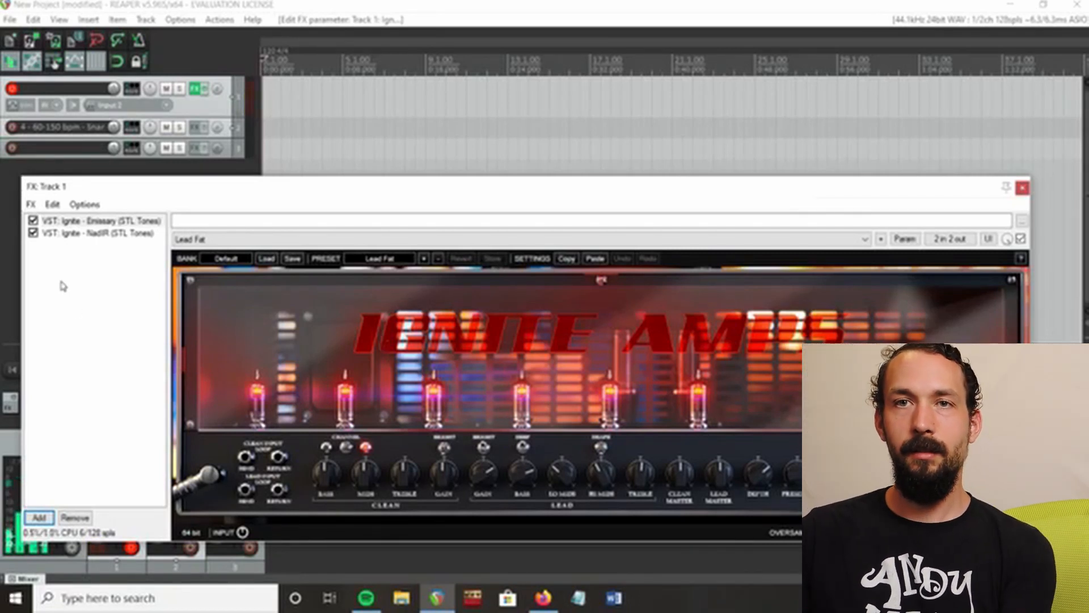
Add the ReaGate (Cockos) noise gate to track 1's effects chain after NadIR and raise its threshold.
right_click(67, 239)
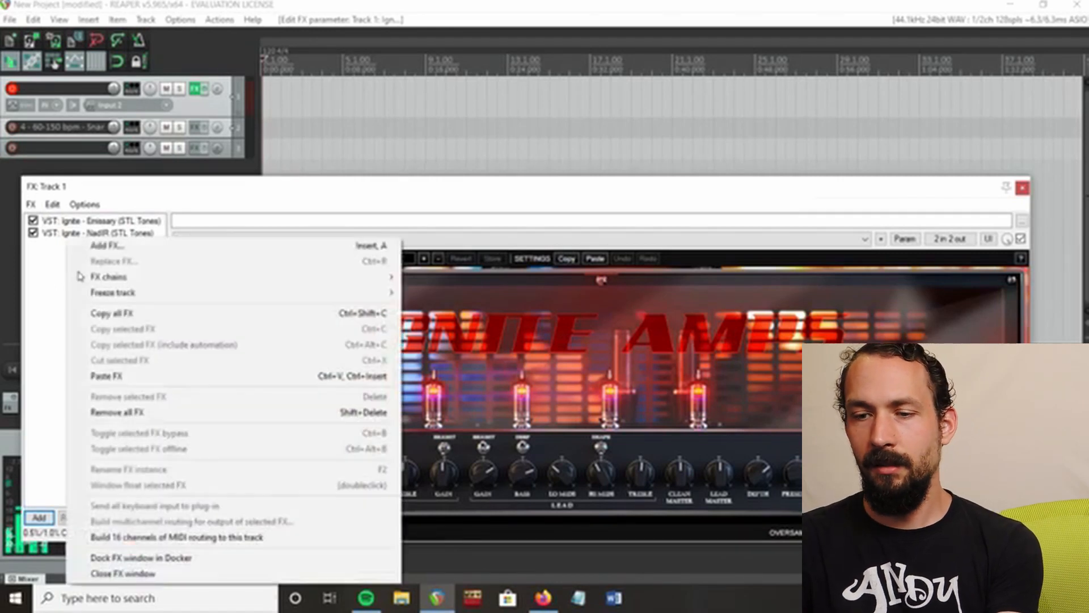
left_click(123, 246)
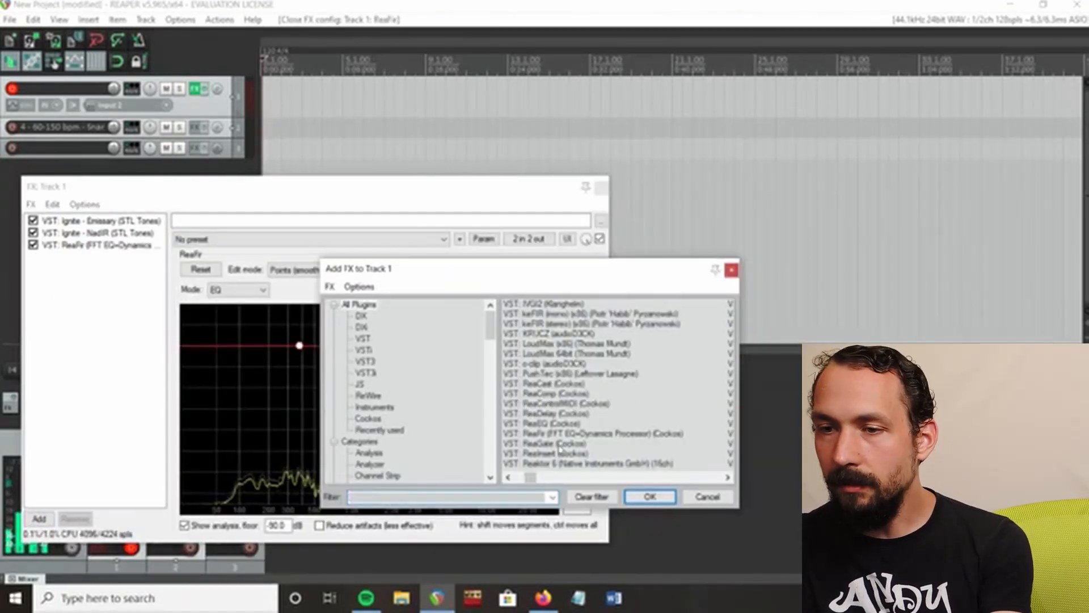
double_click(546, 444)
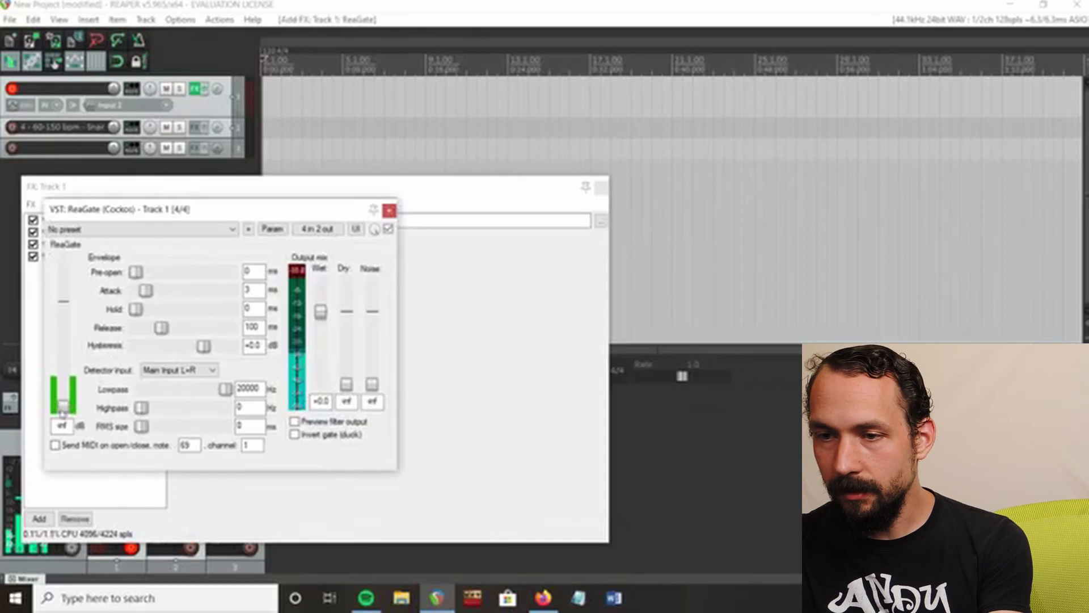
left_click_drag(65, 383, 64, 378)
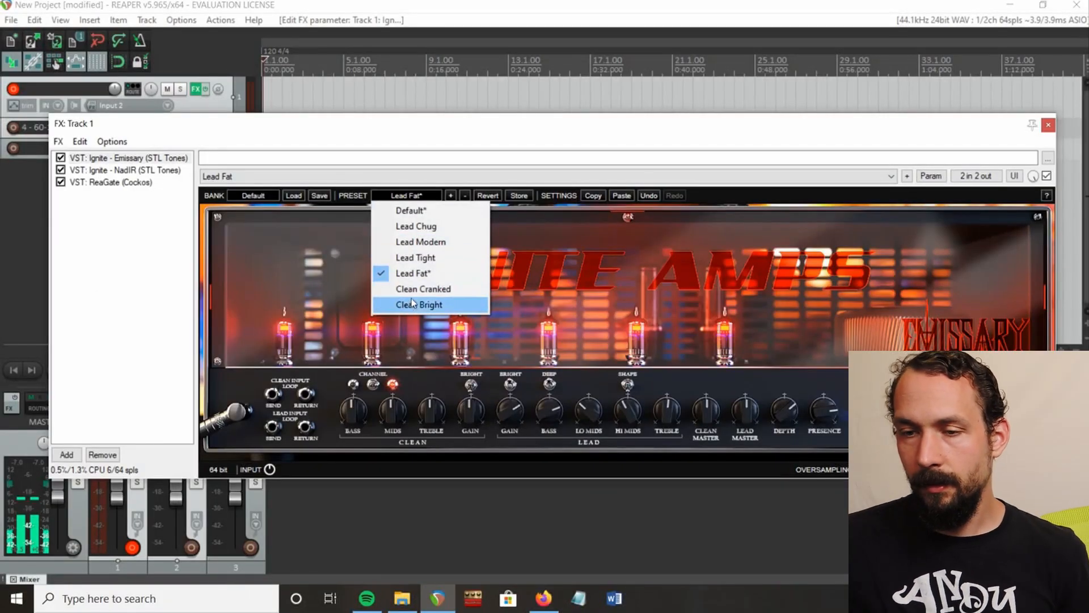
Try Emissary's Clean Bright preset and switch the amp to the Clean Cranked preset.
left_click(411, 301)
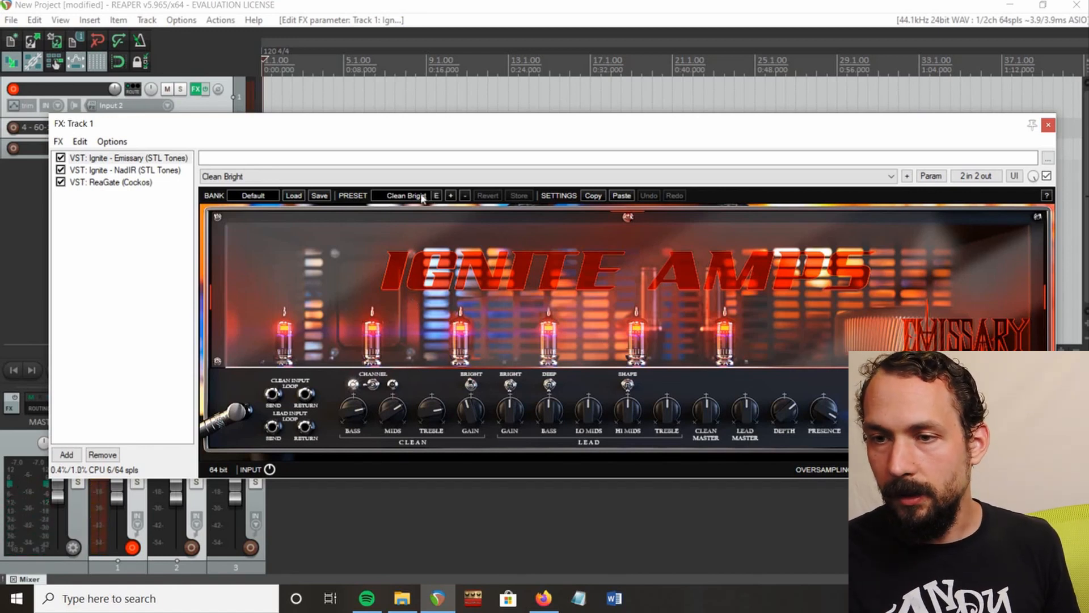
left_click(423, 197)
left_click(420, 290)
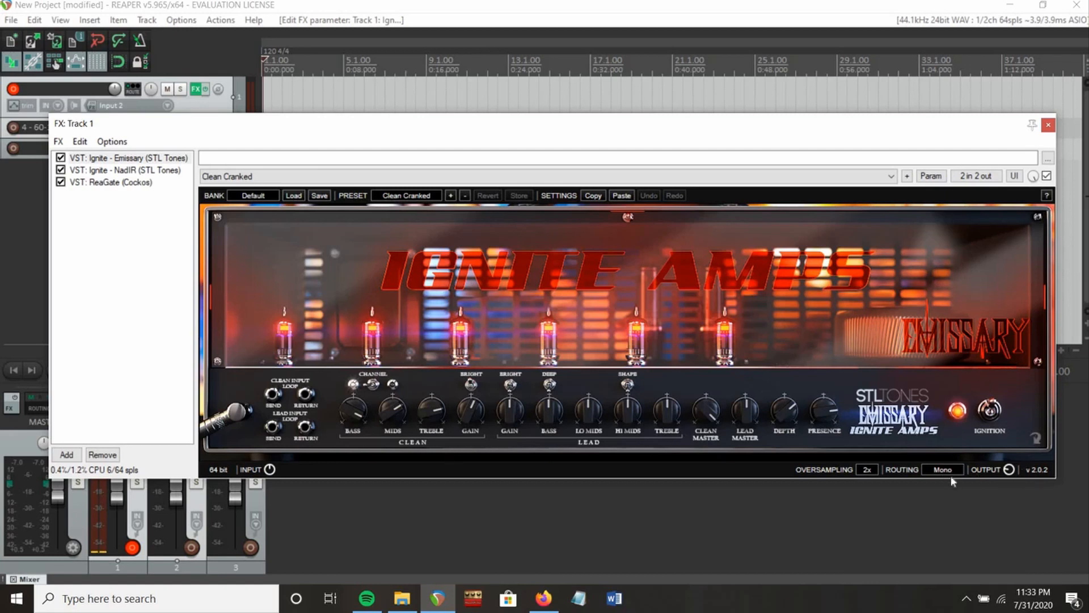
Turn Emissary around to its rear panel and set the power tubes to 6L6 for the clean tone.
left_click(1037, 440)
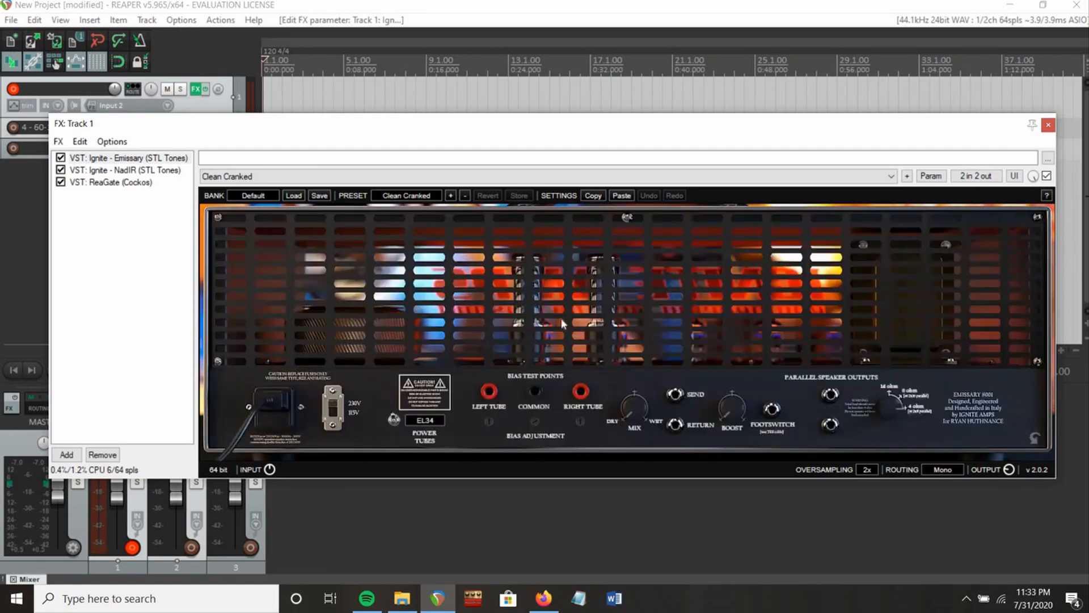
left_click(427, 421)
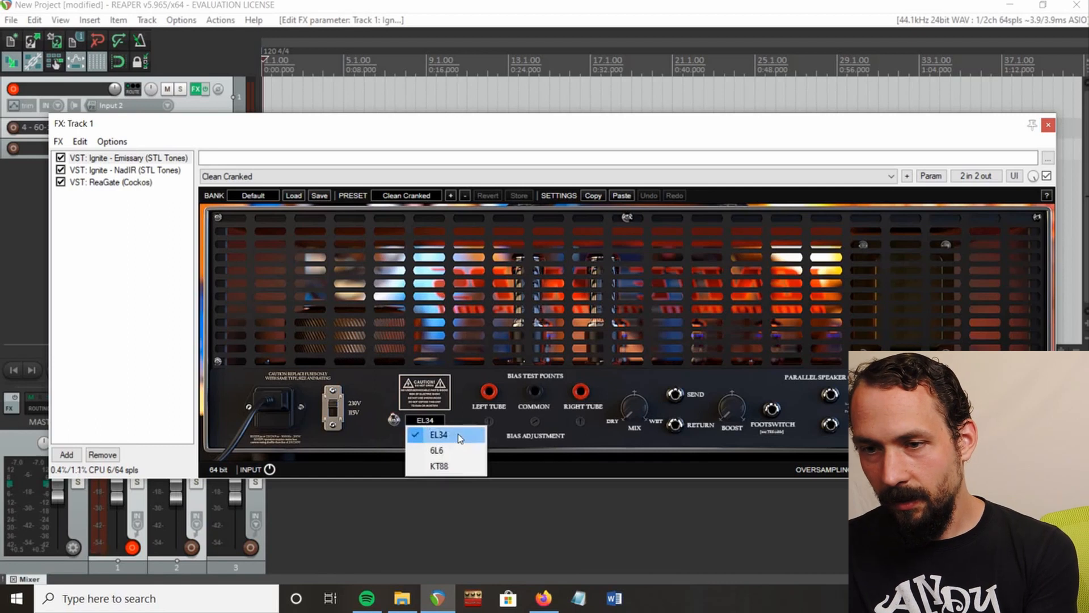
left_click(449, 449)
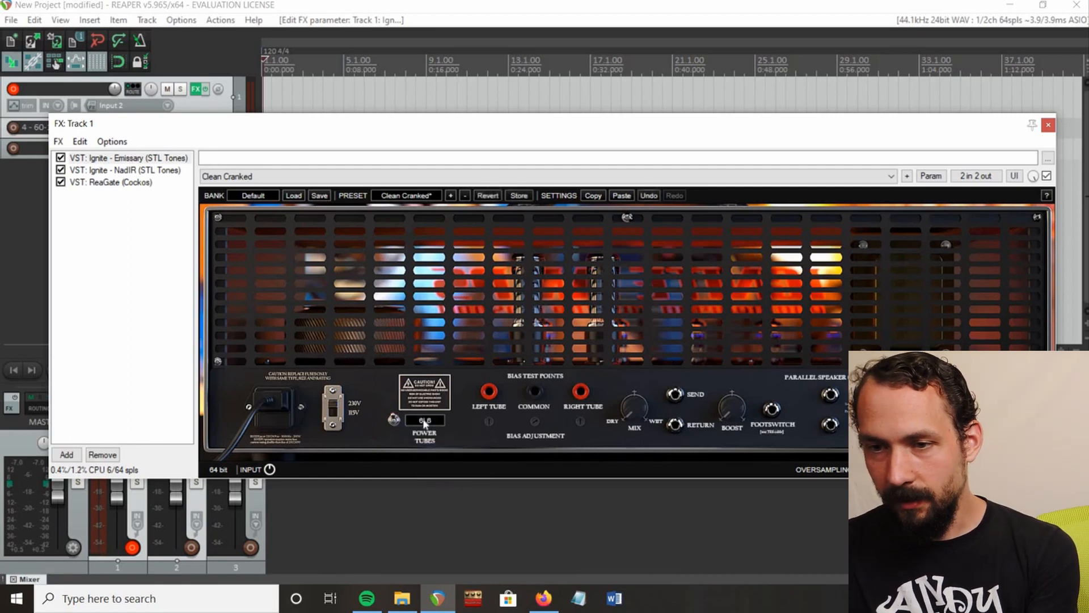
left_click(424, 423)
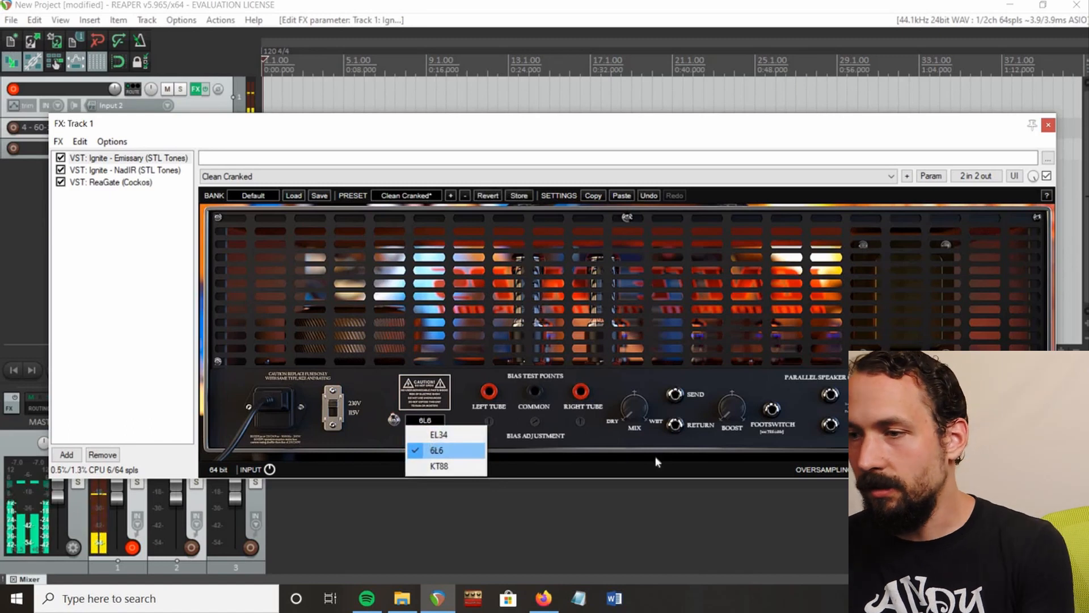
left_click(349, 44)
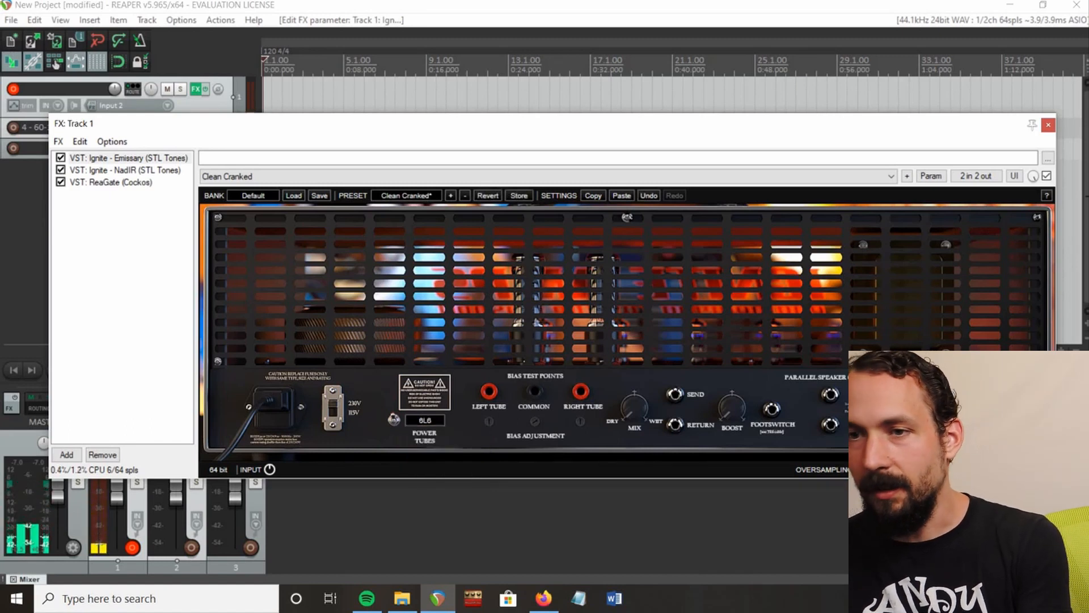
Load Emissary's Lead Modern preset, look at ReaGate in the chain and return to the amp.
left_click(417, 195)
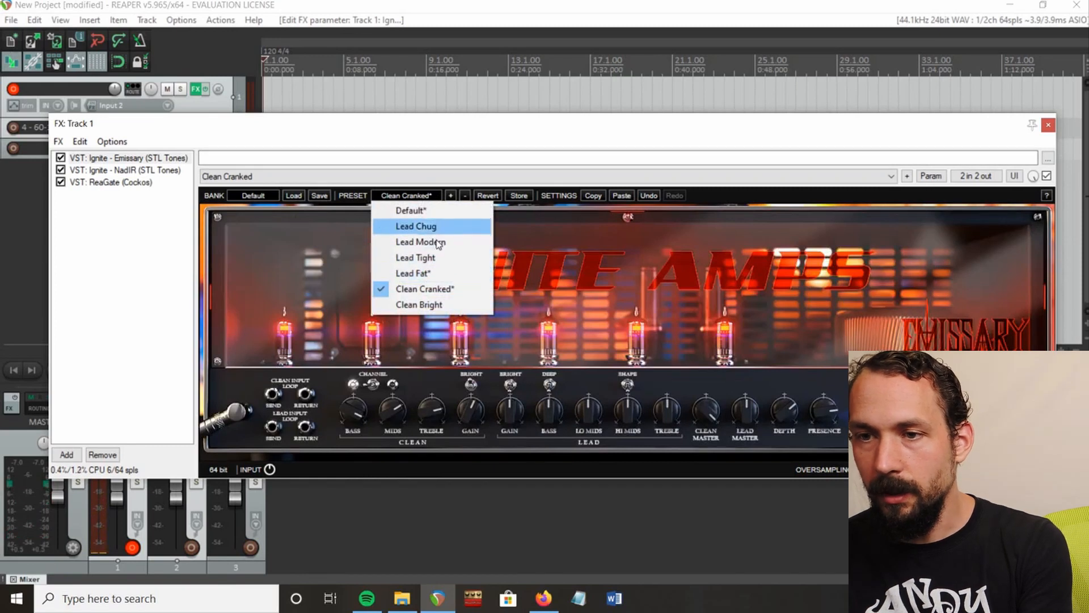
key("Return")
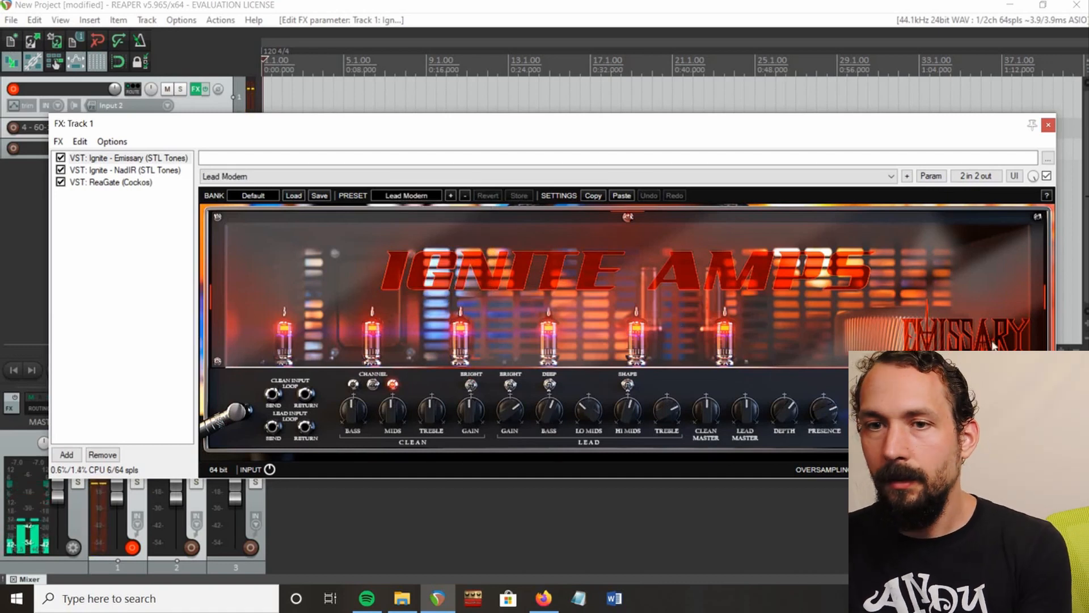
left_click(124, 182)
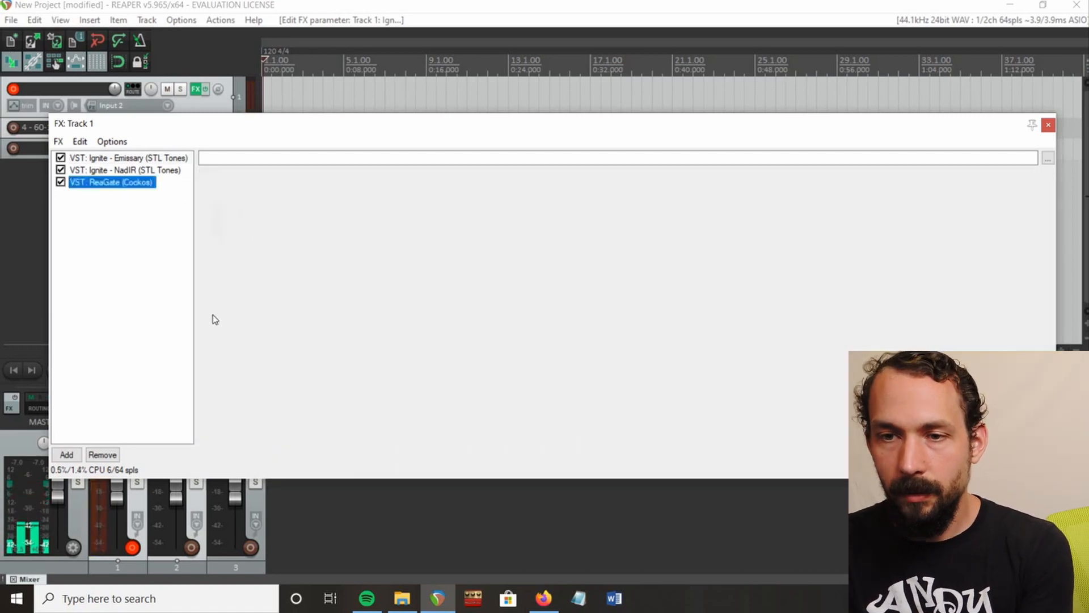
left_click(121, 161)
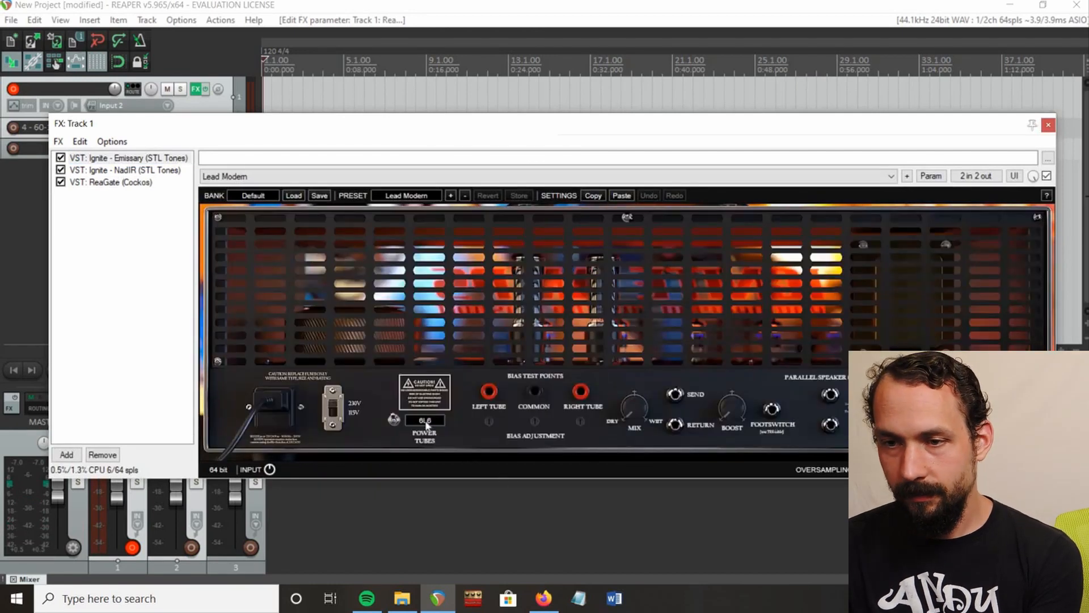
Try KT88 power tubes with the Lead Modern preset and switch back to 6L6.
left_click(425, 423)
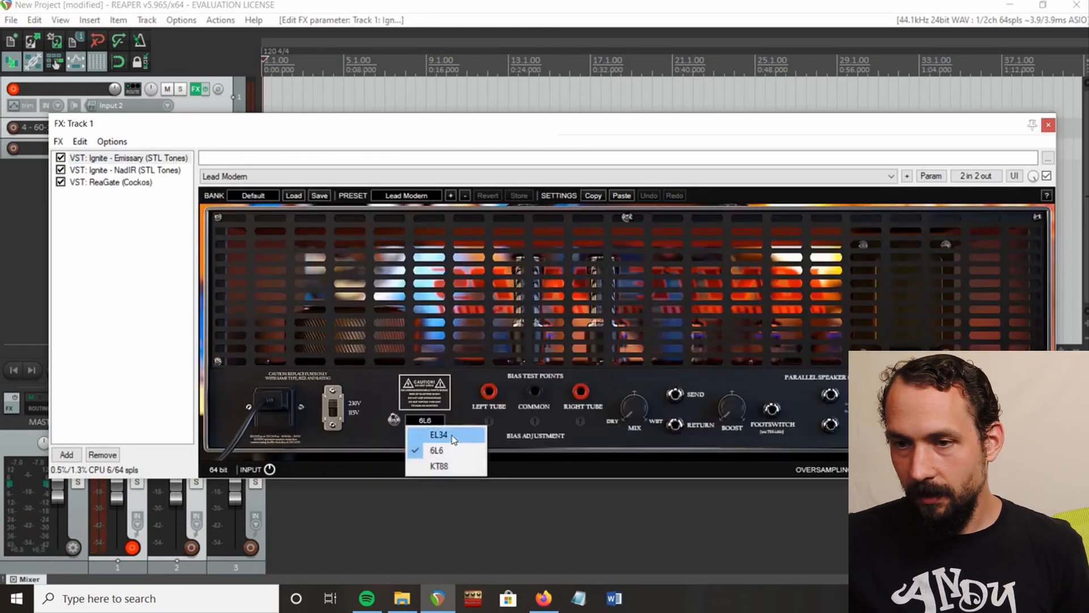
left_click(468, 470)
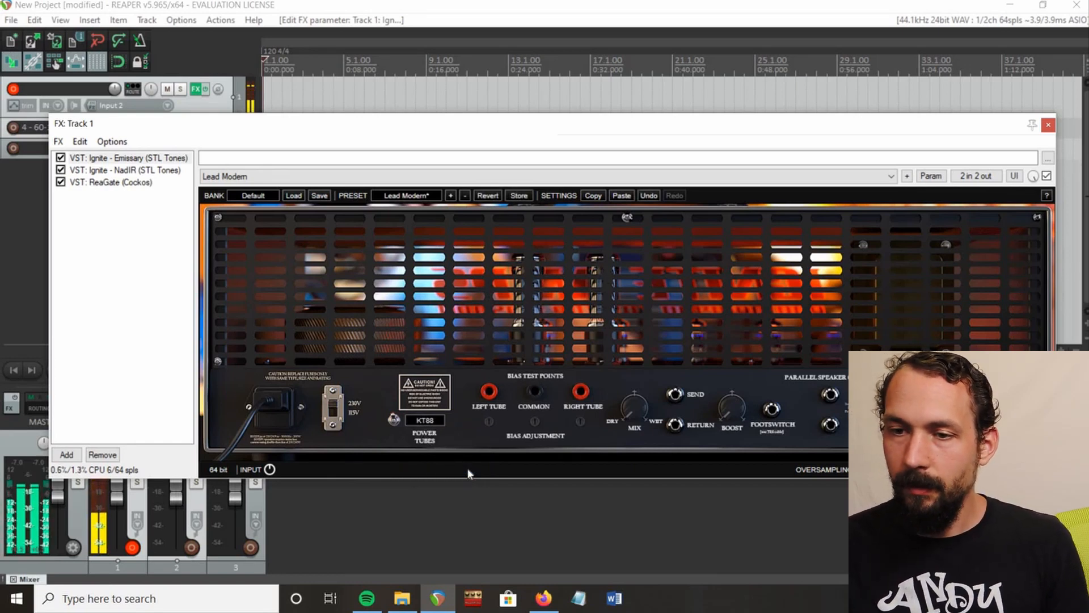
left_click(427, 421)
left_click(434, 453)
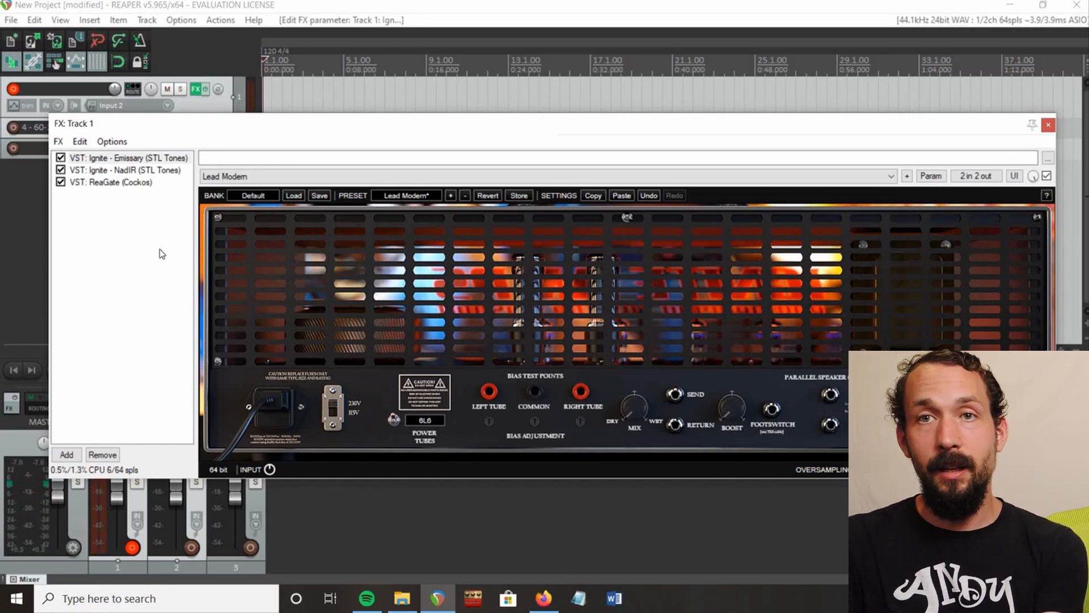
Adjust the lead channel's gain on Emissary's front panel and close track 1's FX window.
left_click(95, 233)
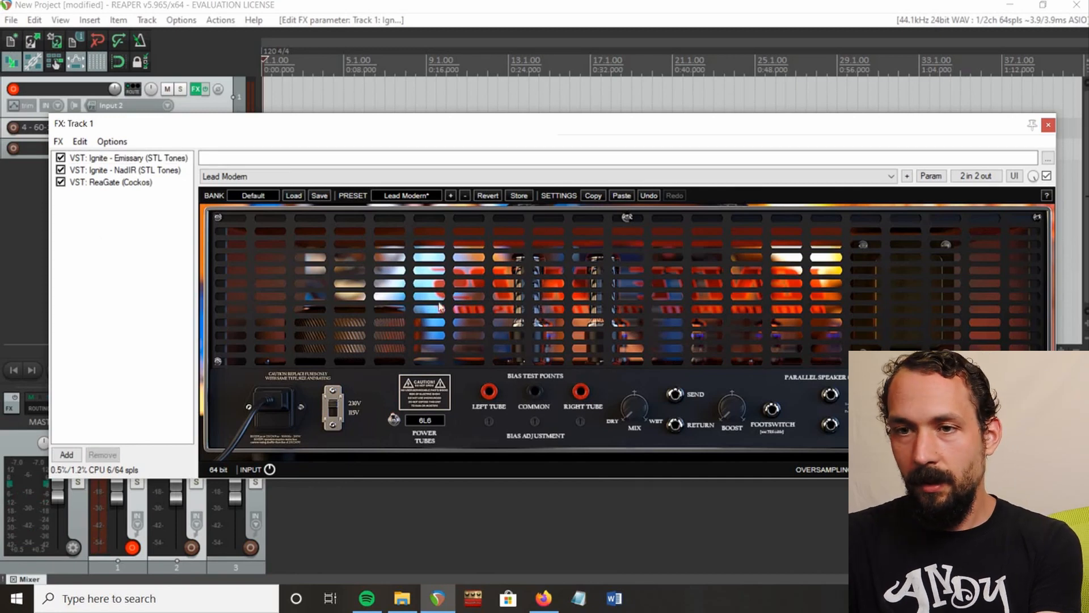
left_click(269, 245)
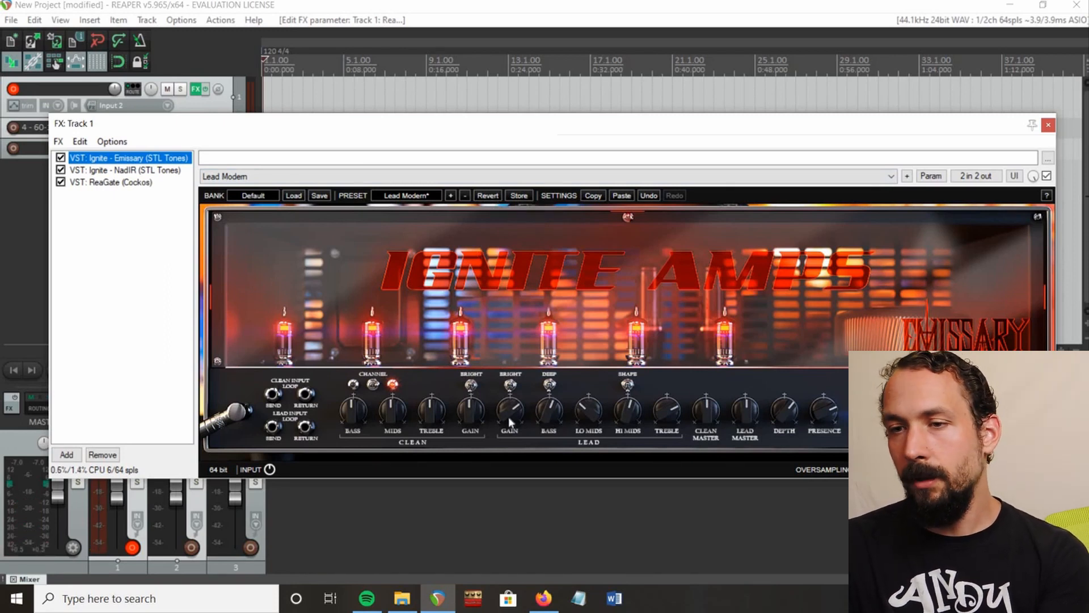
left_click_drag(512, 420, 514, 393)
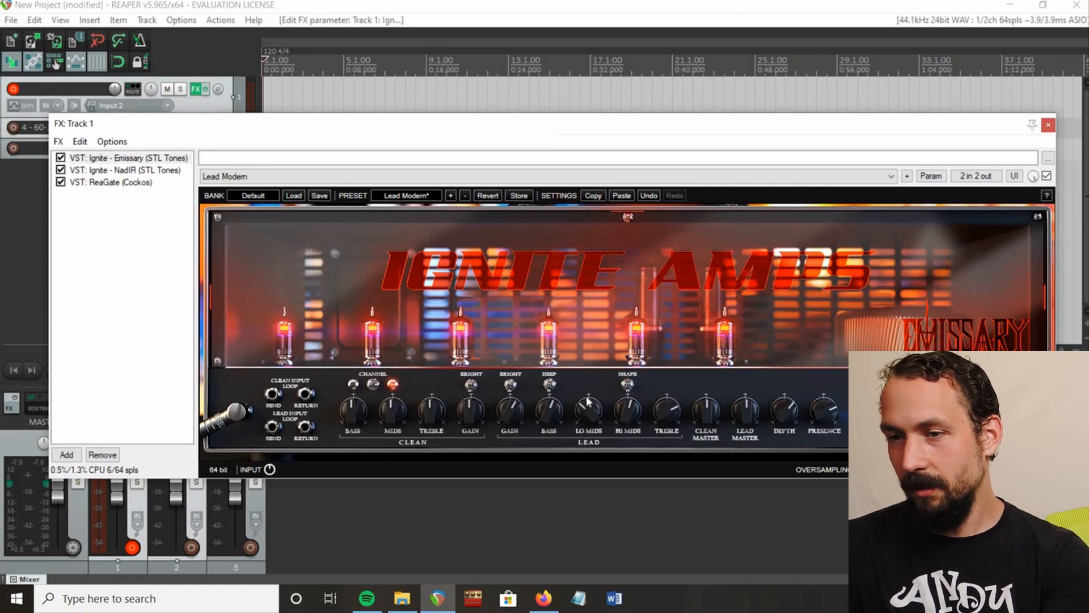
left_click(133, 159)
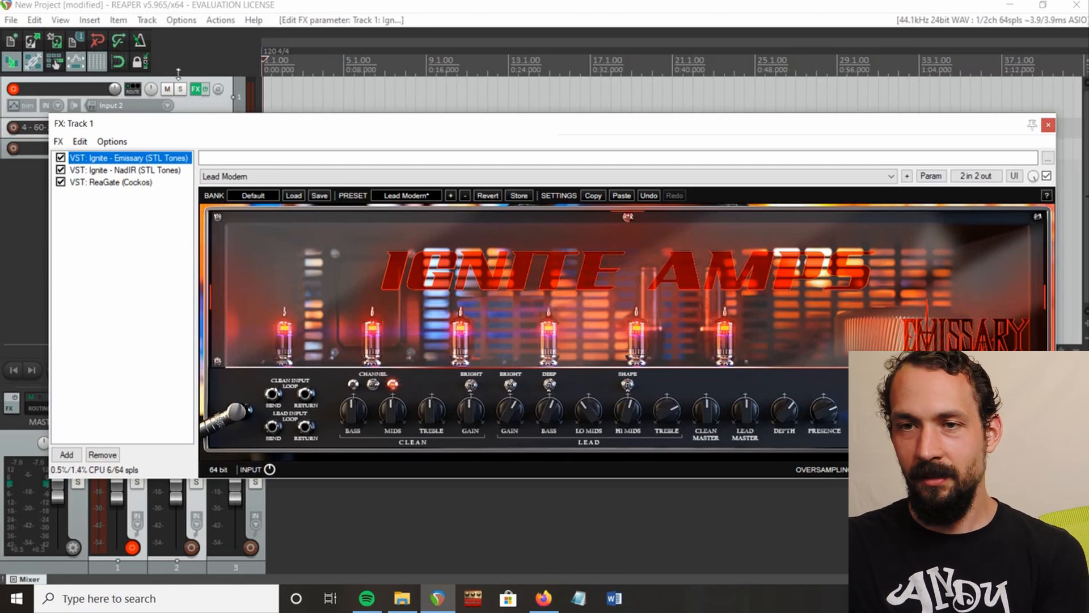
left_click_drag(208, 121, 193, 236)
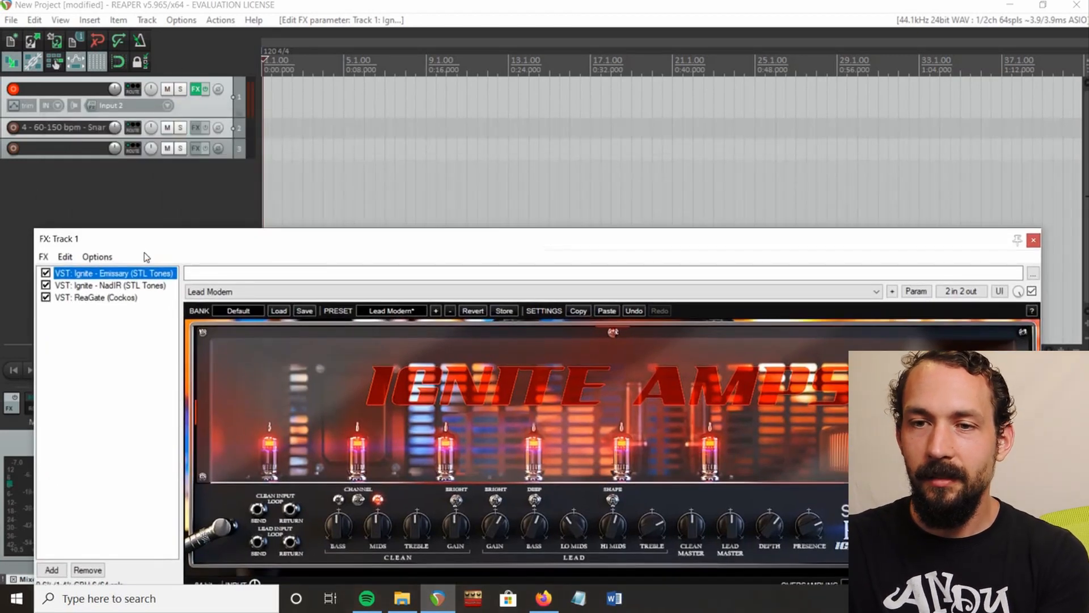
left_click(1034, 240)
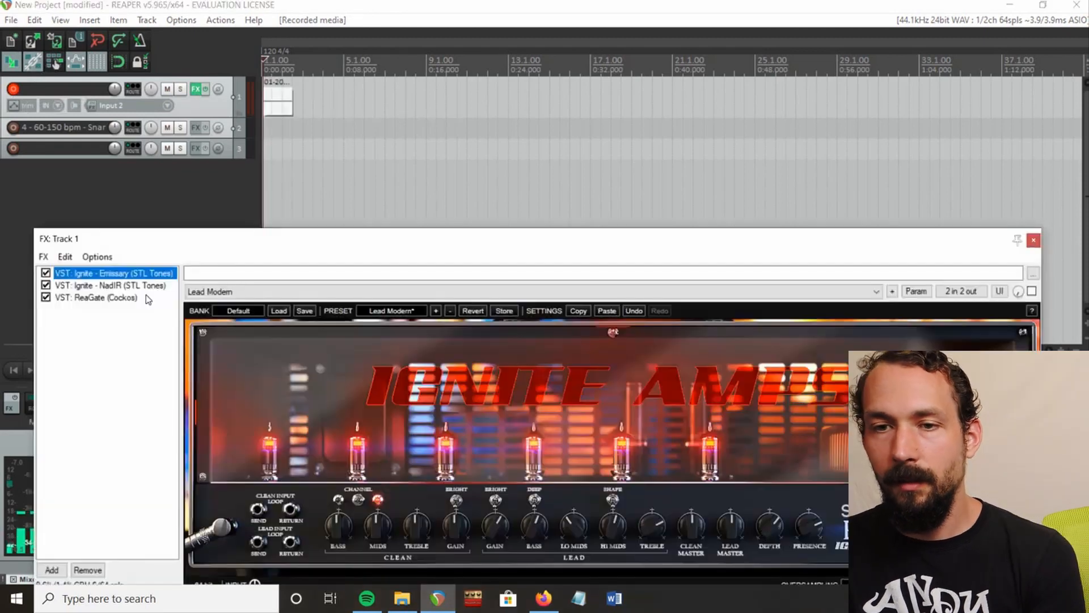
Add the ReaDelay (Cockos) plug-in to the end of track 1's effects chain and close its floating window.
right_click(172, 278)
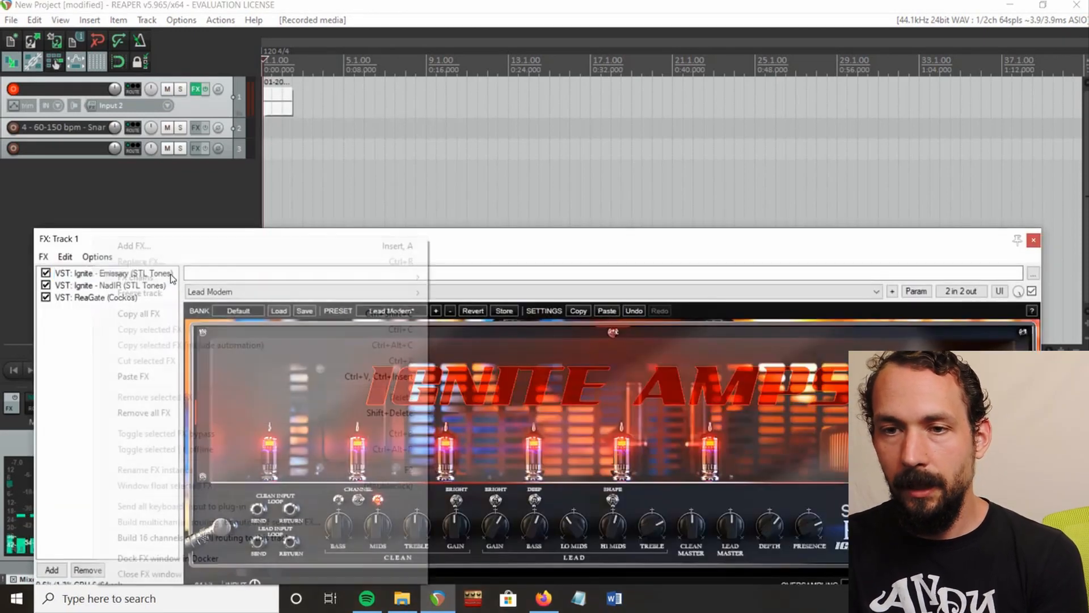
left_click(184, 248)
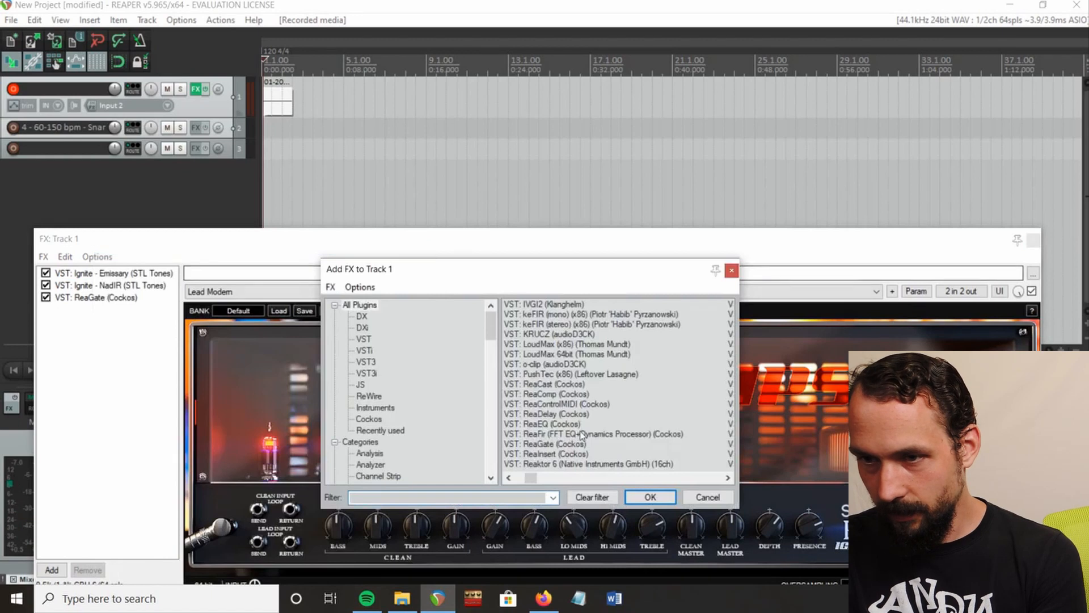
double_click(563, 414)
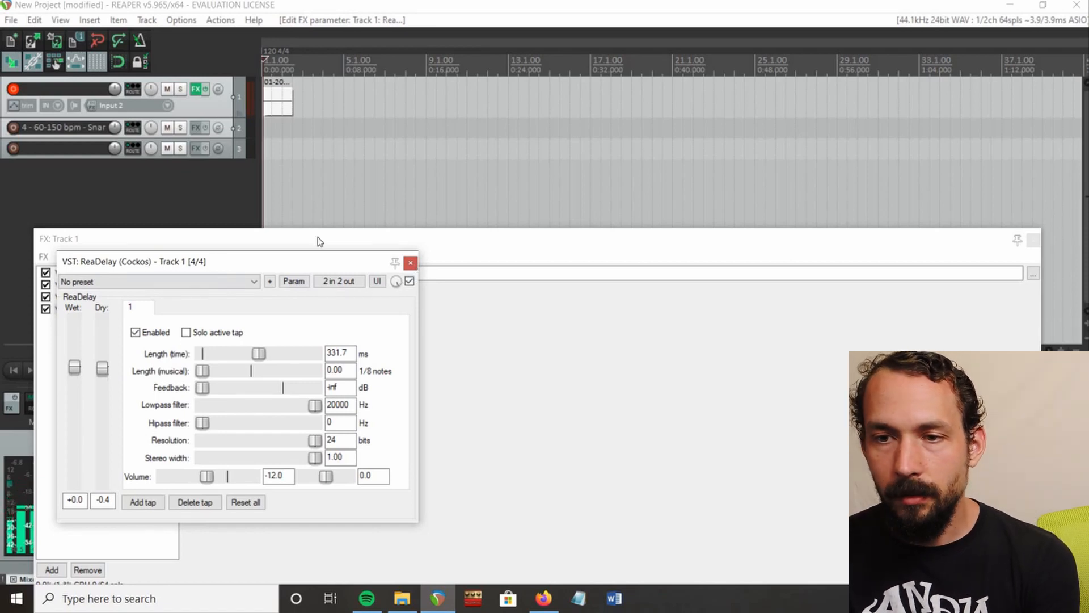
left_click(410, 263)
Close the FX chain window and record a guitar take about 23 seconds long on track 1.
left_click(537, 250)
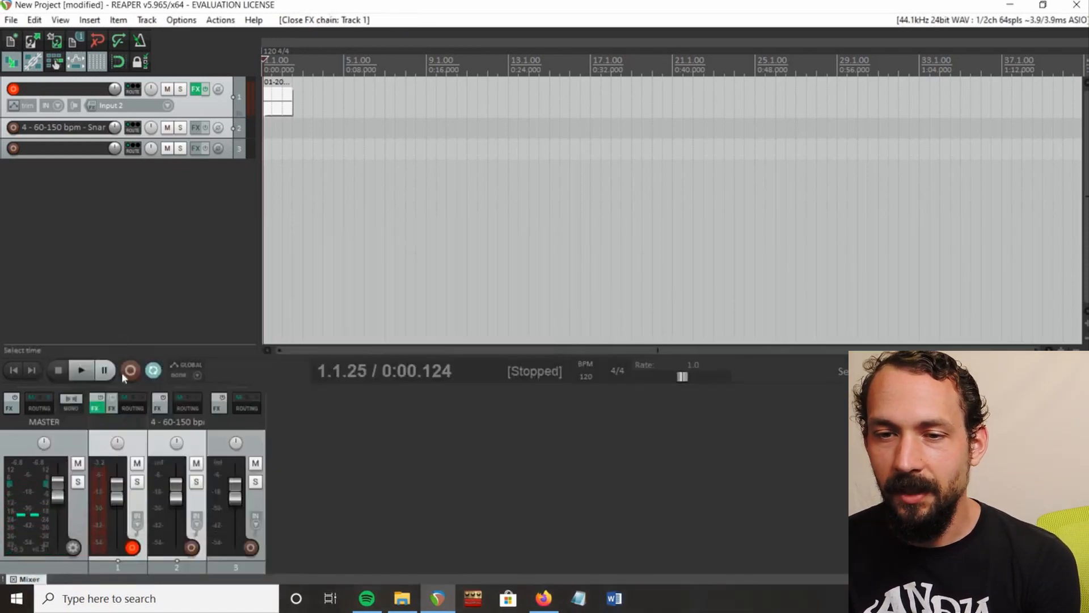
left_click(125, 377)
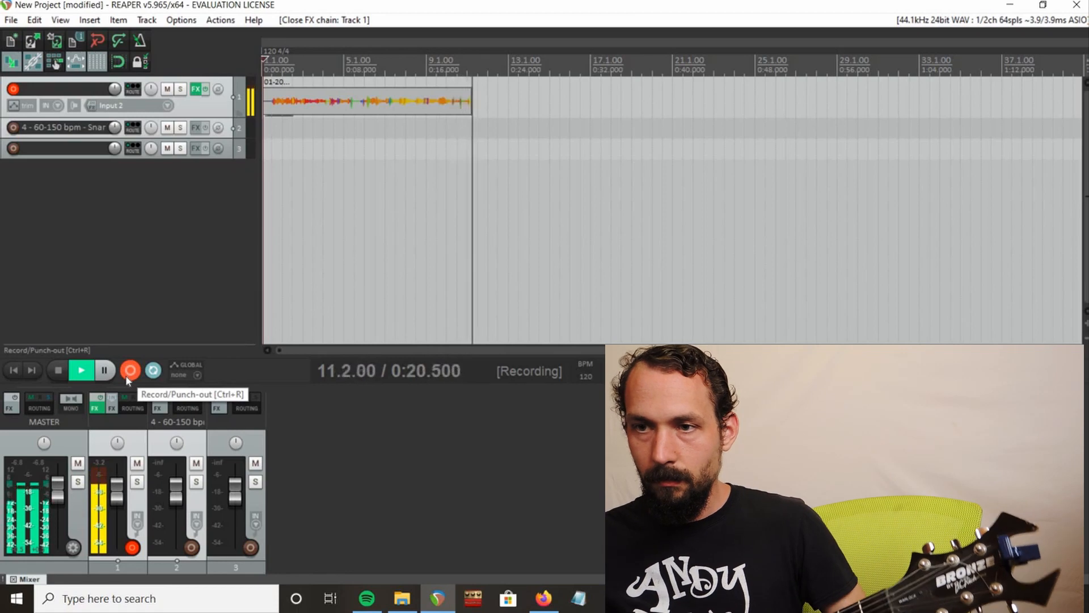
left_click(127, 374)
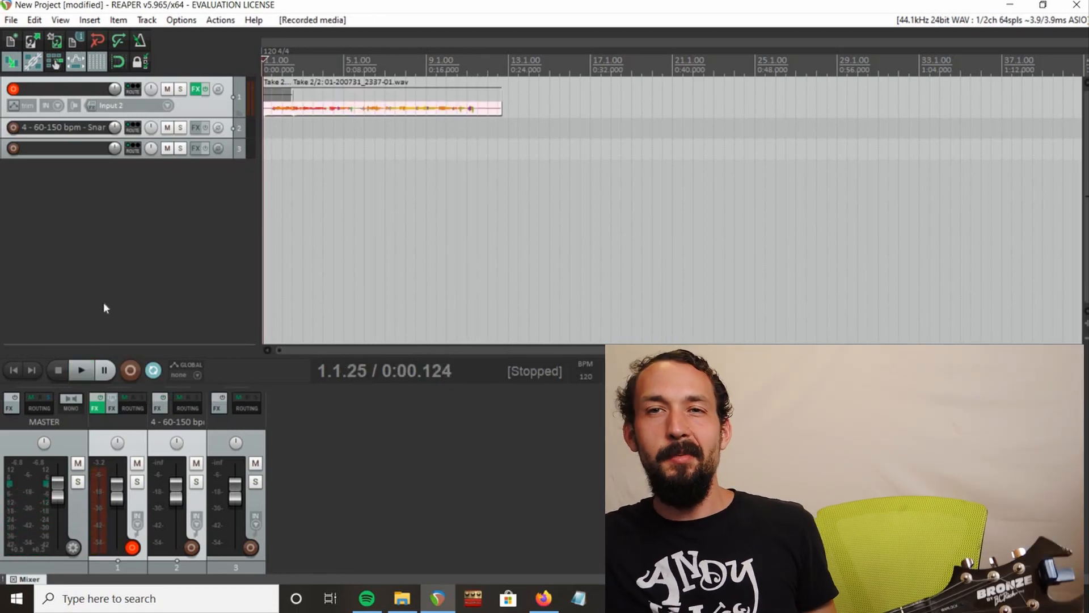